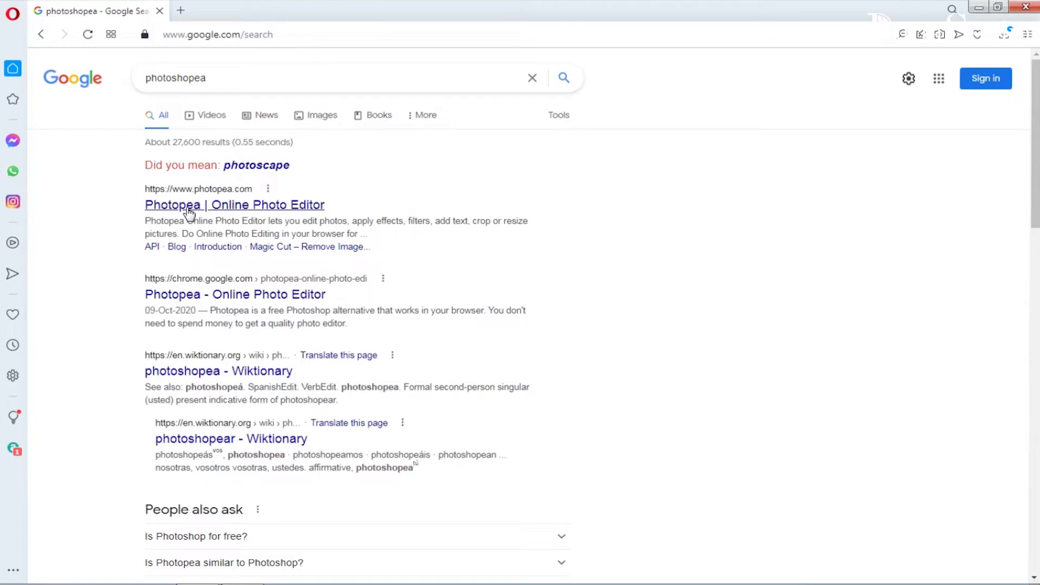
- Open the Photopea online photo editor from the search results and dismiss its introduction to reach the workspace
click(194, 209)
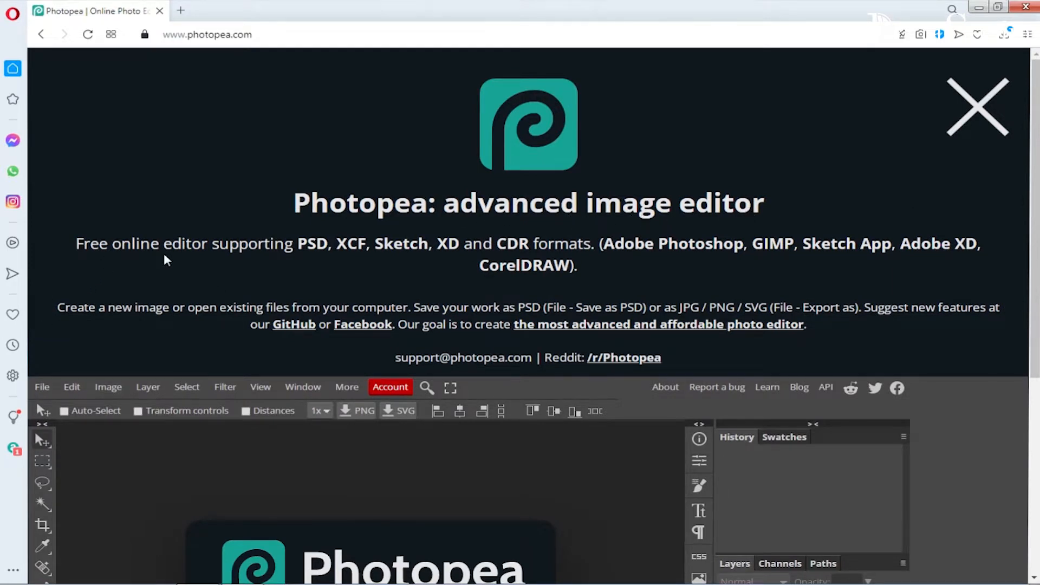
click(653, 427)
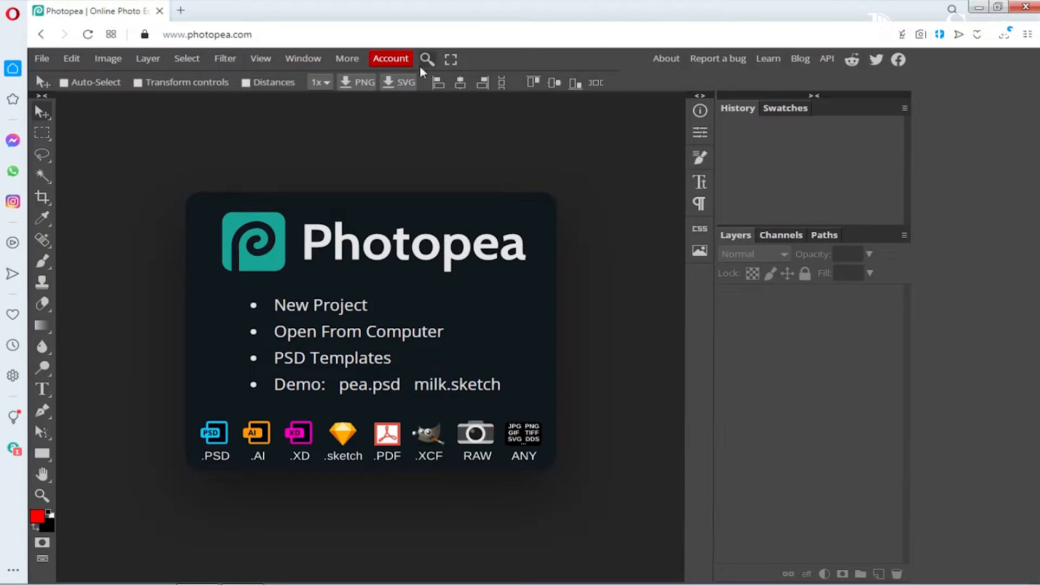
click(451, 60)
- Check the computer's CPU and memory usage in Windows Task Manager, then return to the editor
key(ctrl+shift+Escape)
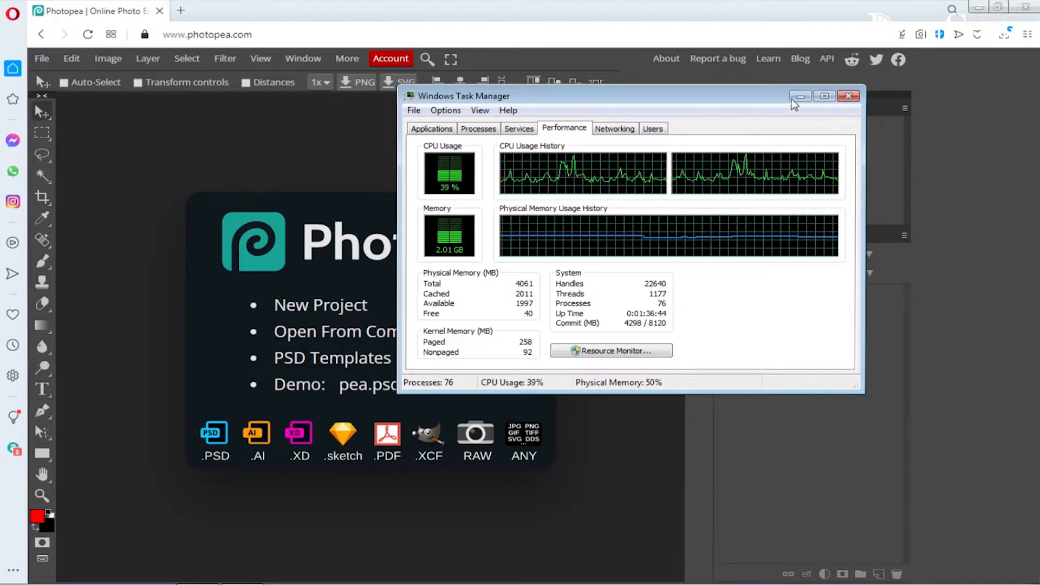
click(801, 96)
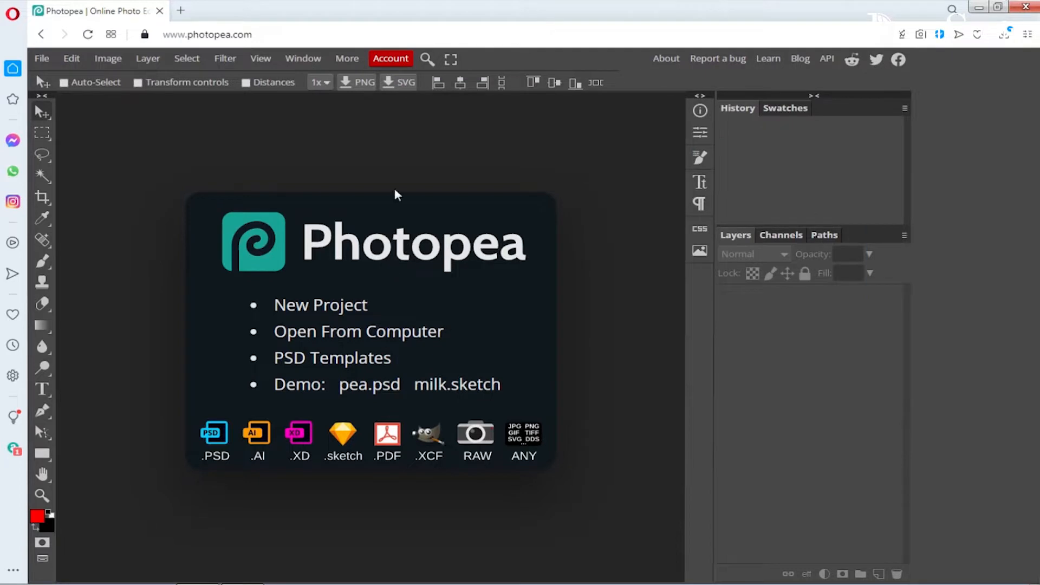
- Create a new 1280 x 720 pixel project with a white background and show the editor full screen
click(46, 61)
click(79, 81)
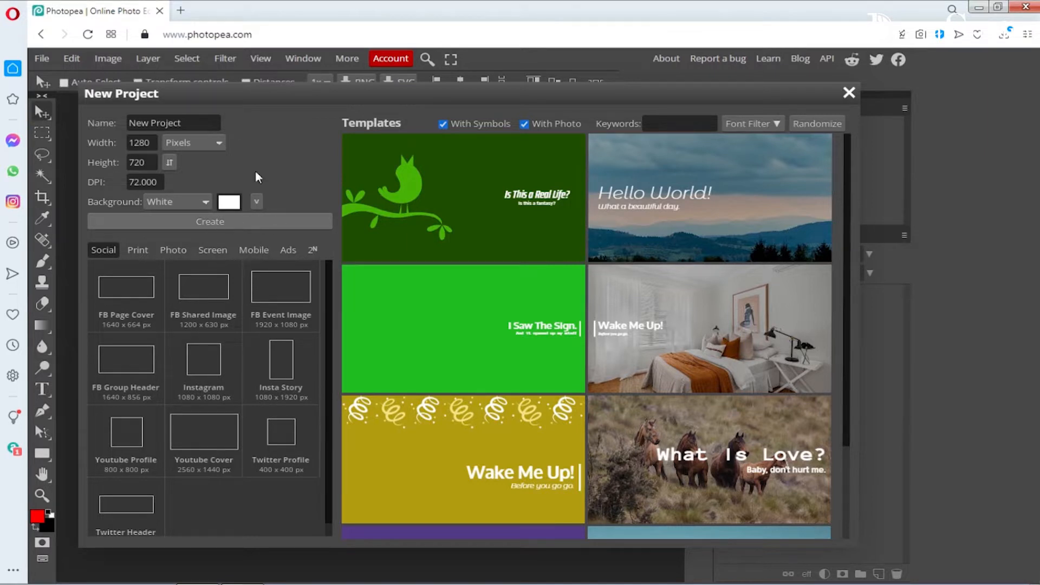
key(Return)
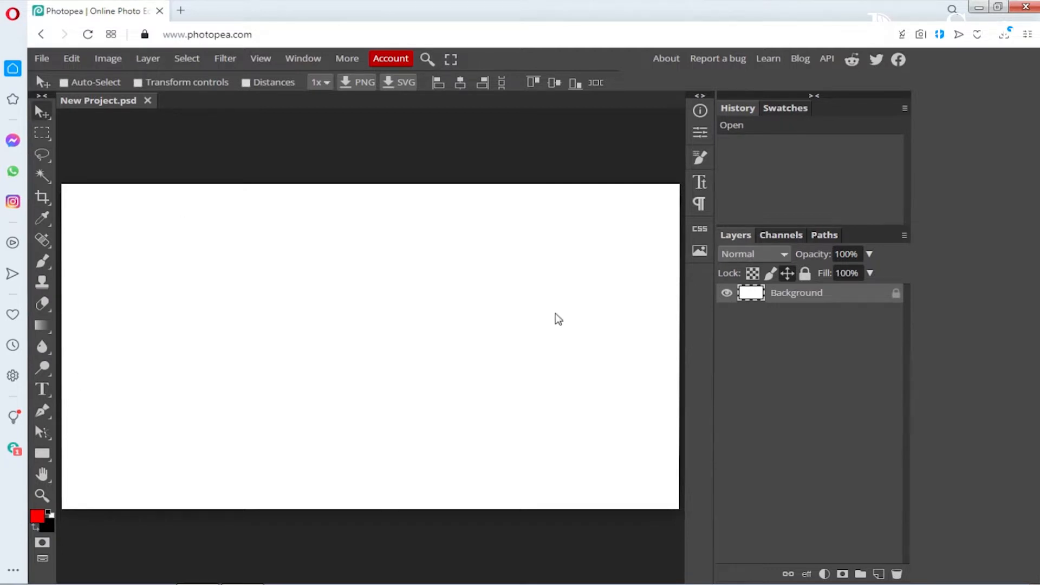
click(451, 60)
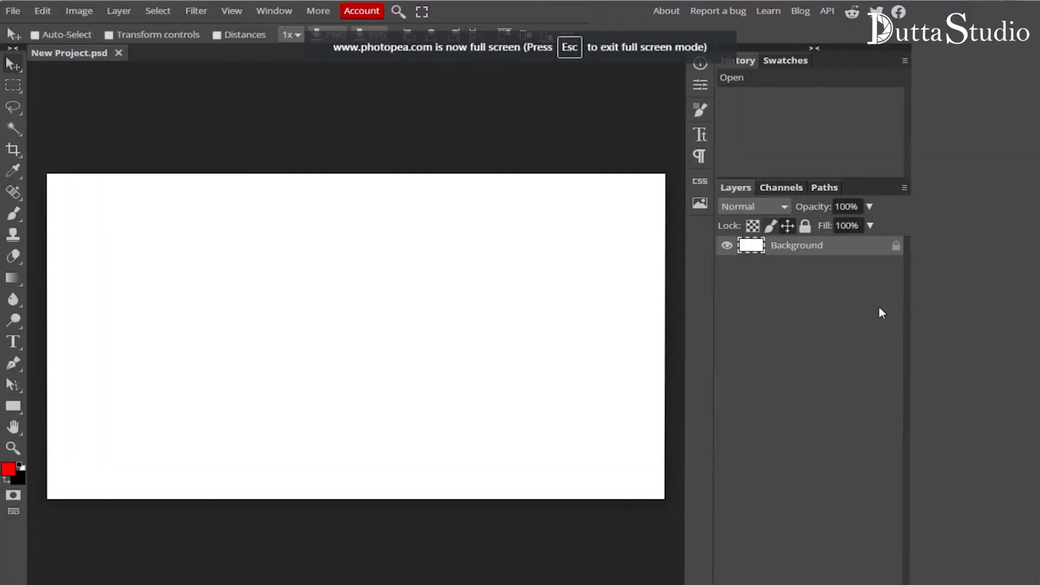
- Unlock the Background layer, toggle its visibility off and on, and leave full-screen mode
click(897, 250)
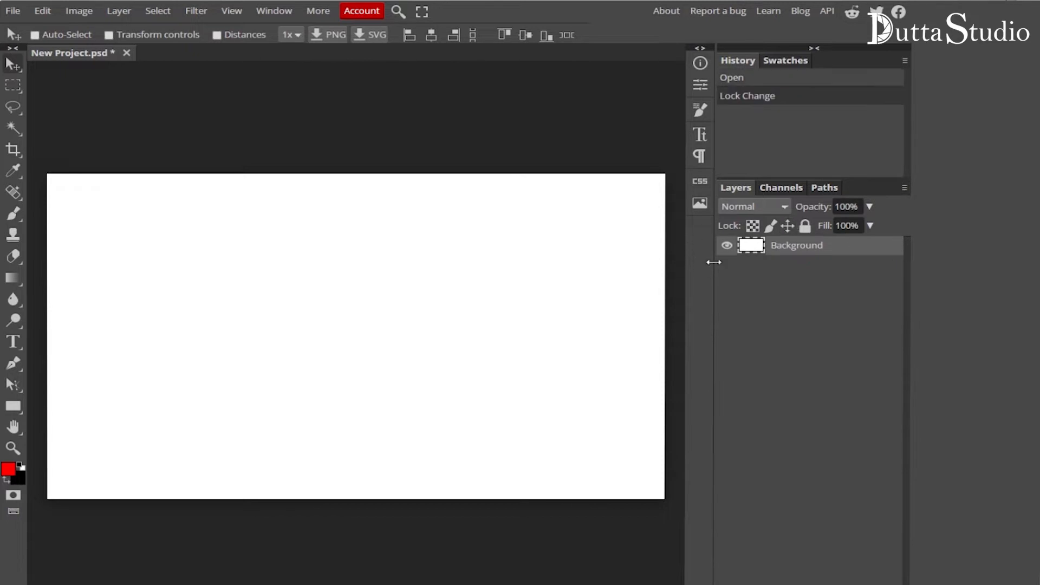
click(727, 246)
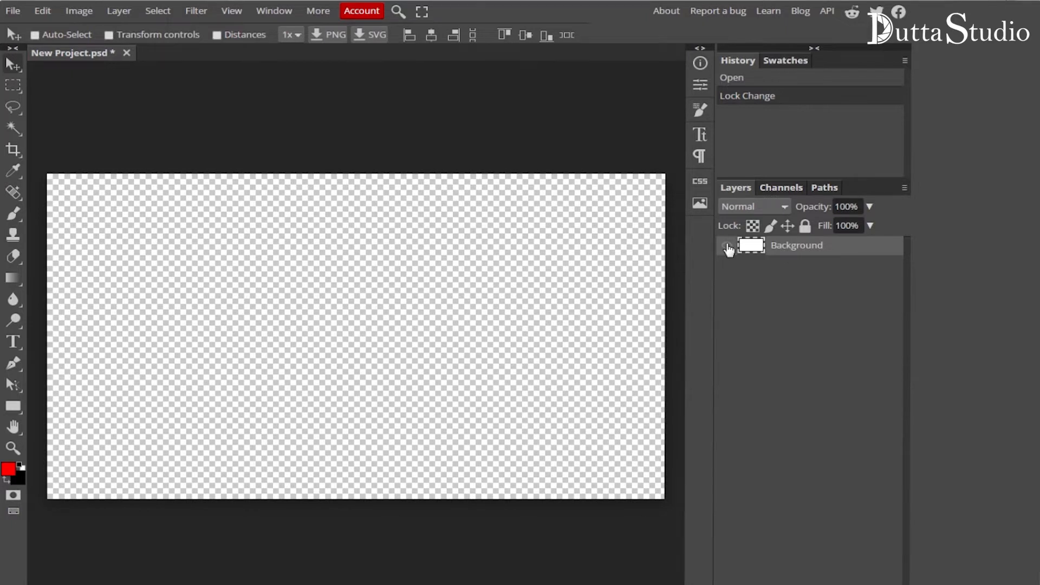
click(728, 247)
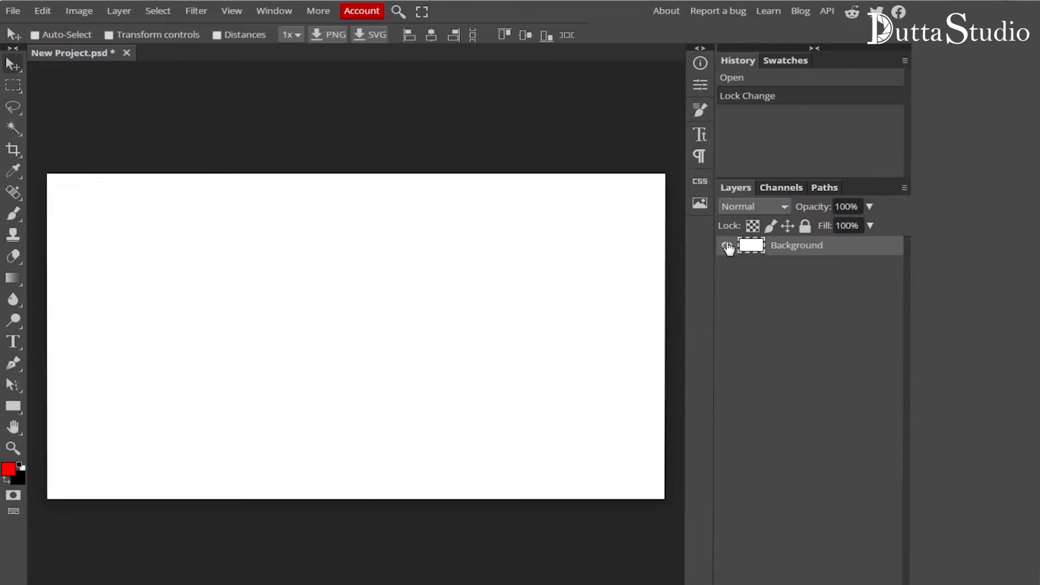
key(F11)
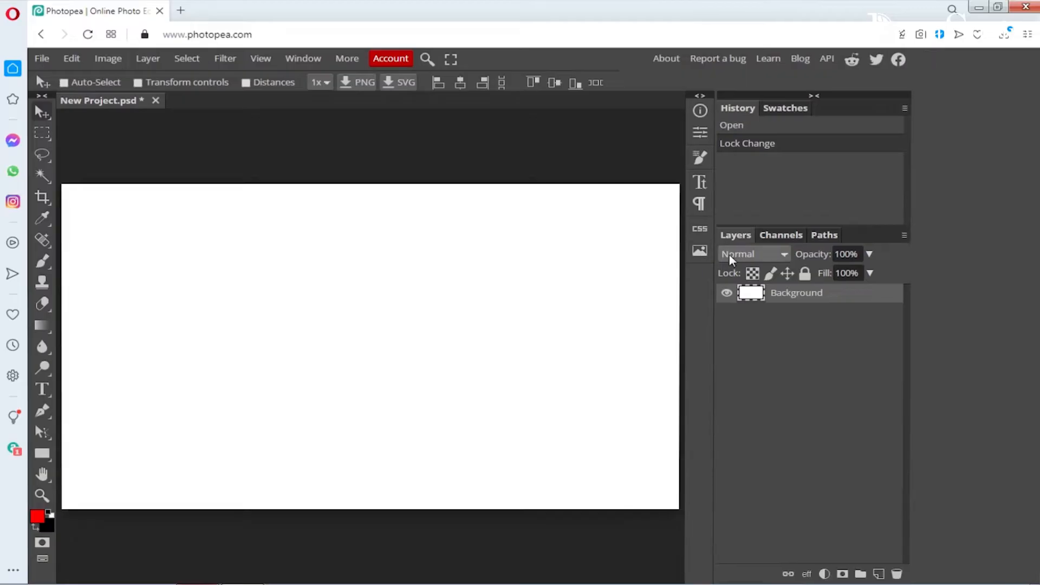
- Look through the Downloads folder in Windows Explorer for photos to use and return to the browser
click(985, 6)
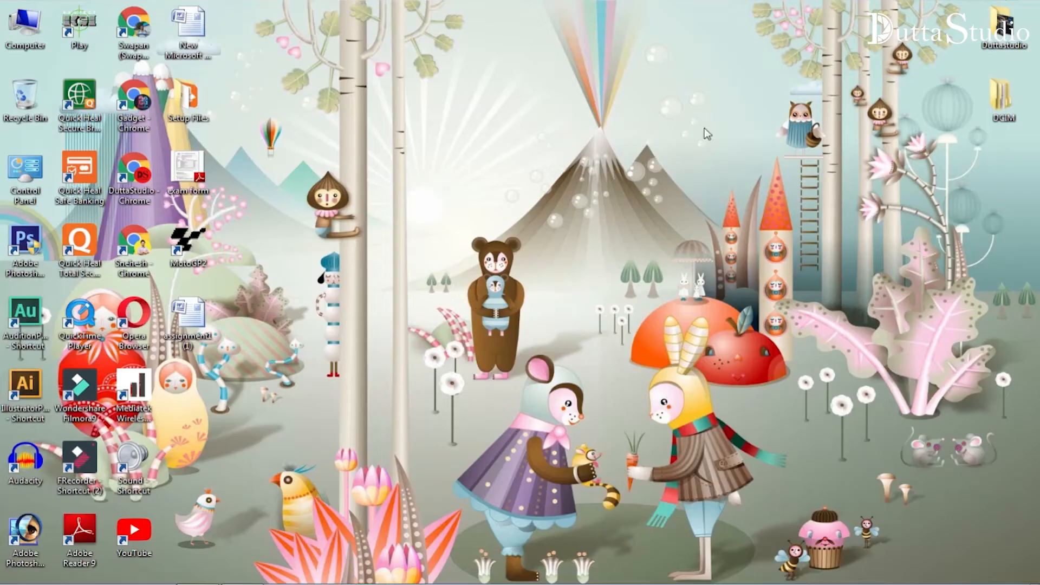
click(108, 584)
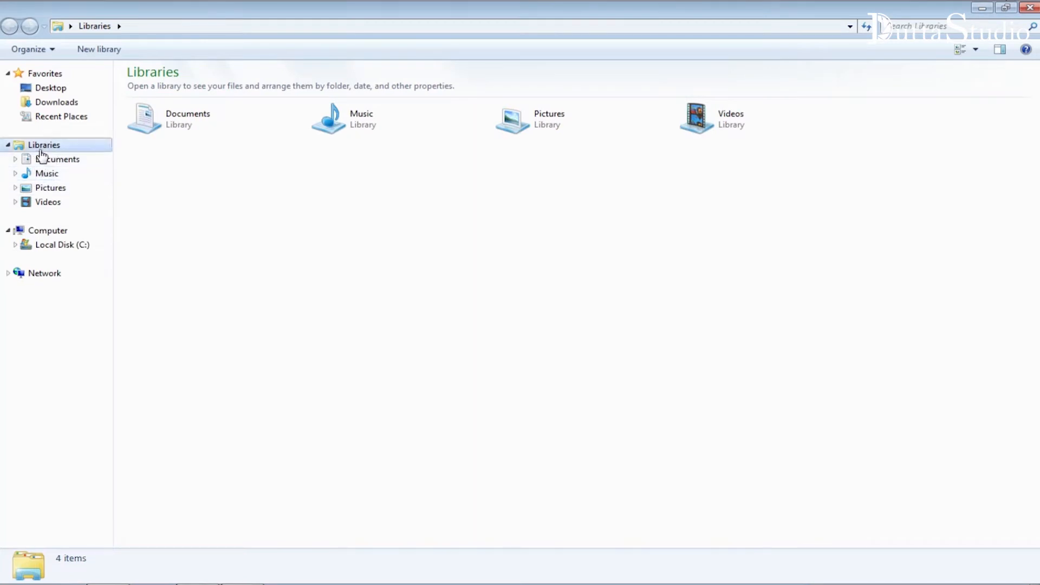
click(68, 102)
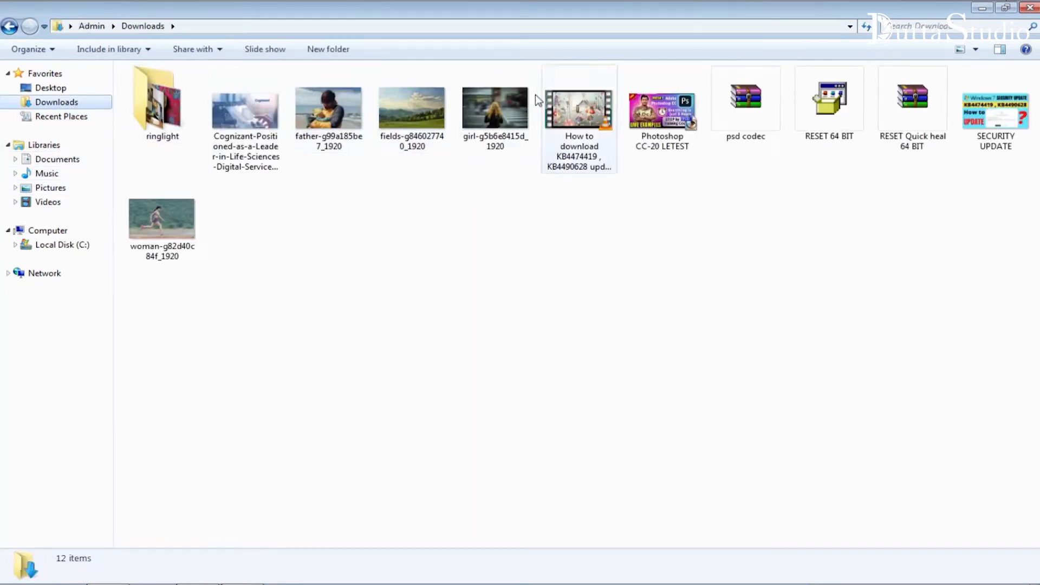
click(330, 116)
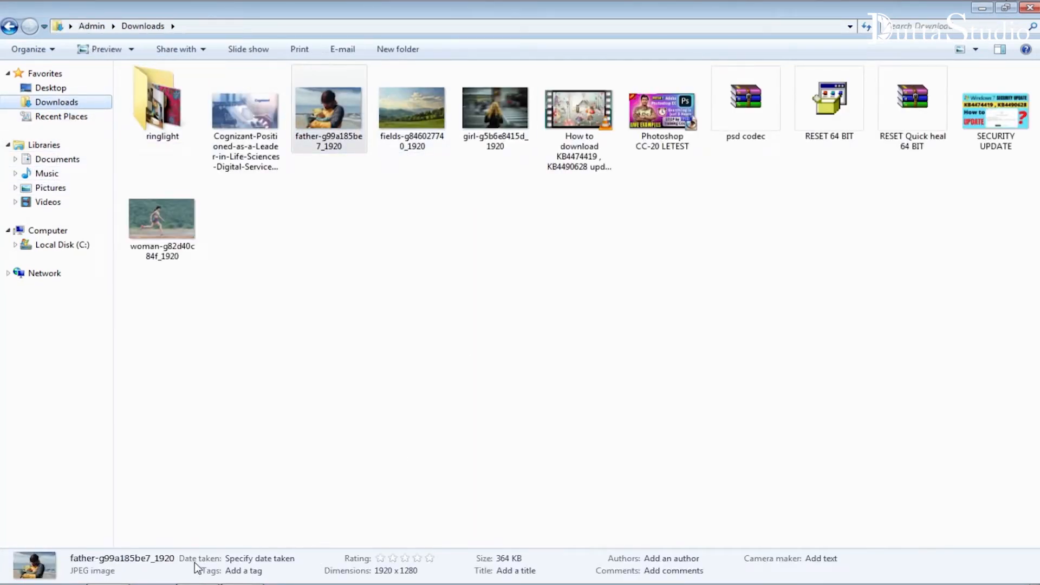
click(198, 583)
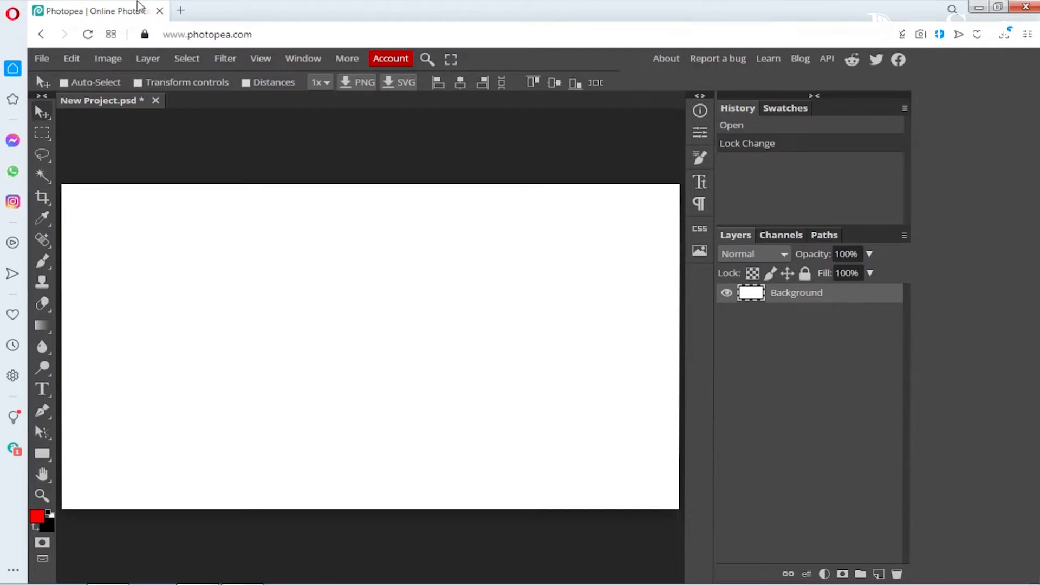
- Open the images father-g99a185be7_1920 and fields-g846027740_1920 from the Downloads folder together
click(41, 58)
click(71, 58)
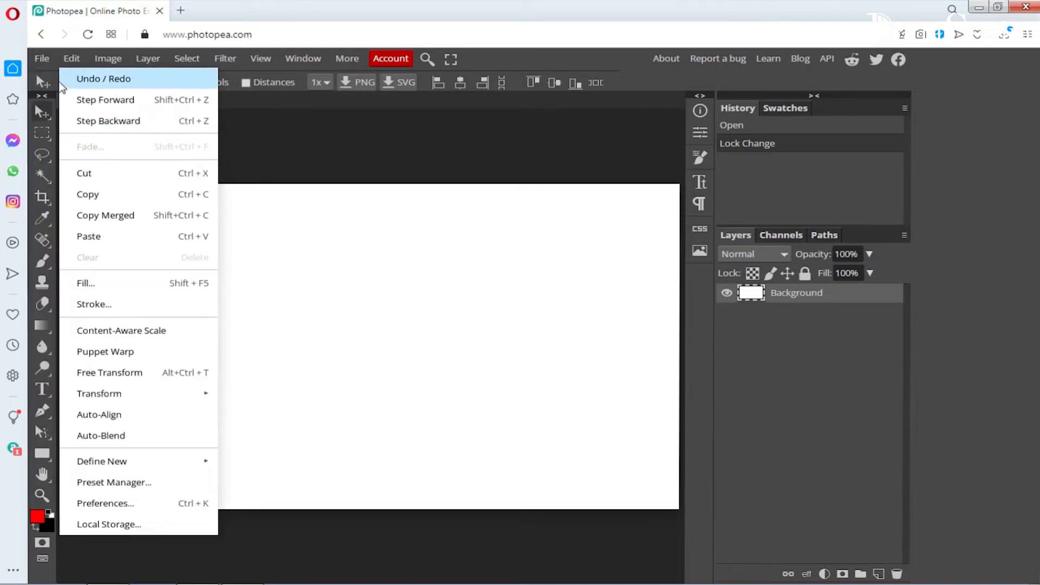
click(42, 58)
mouse_move(80, 259)
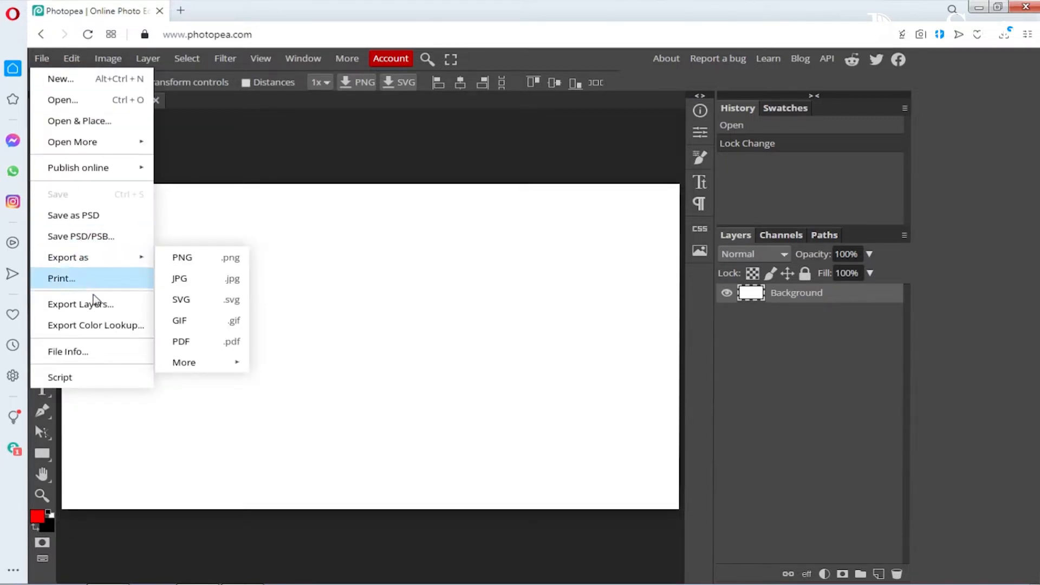
click(89, 99)
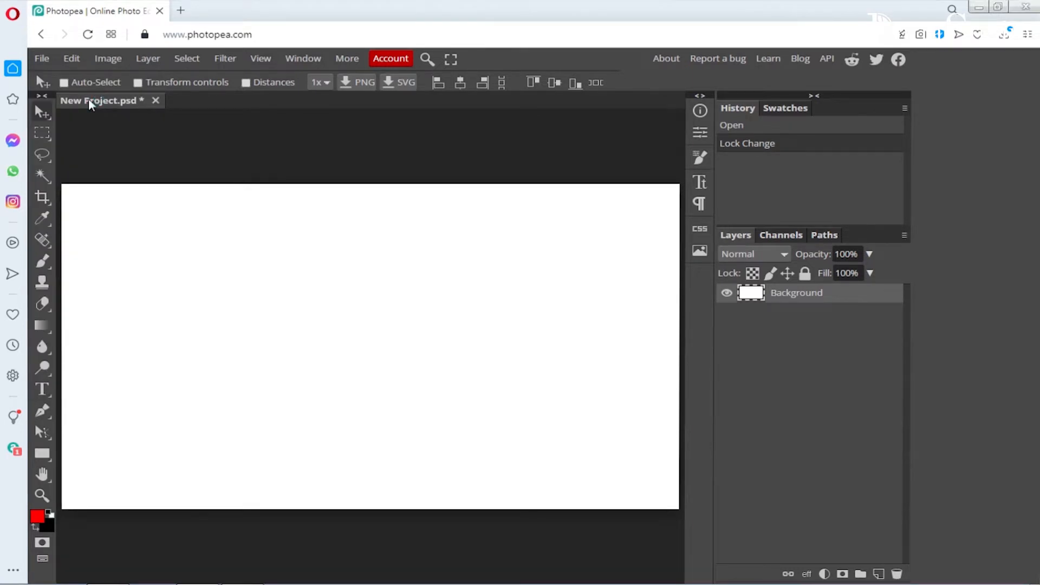
click(46, 107)
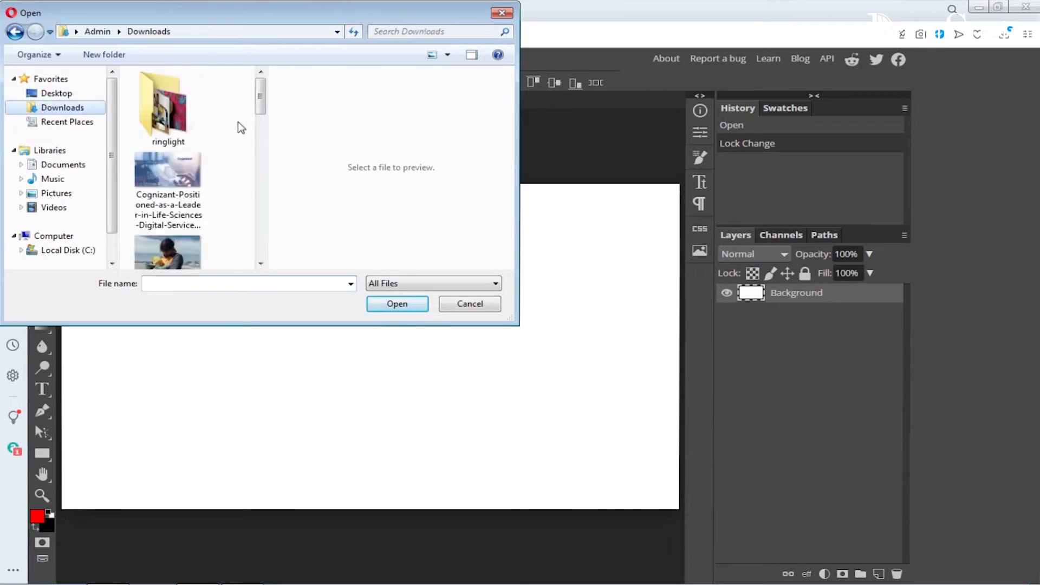
click(189, 260)
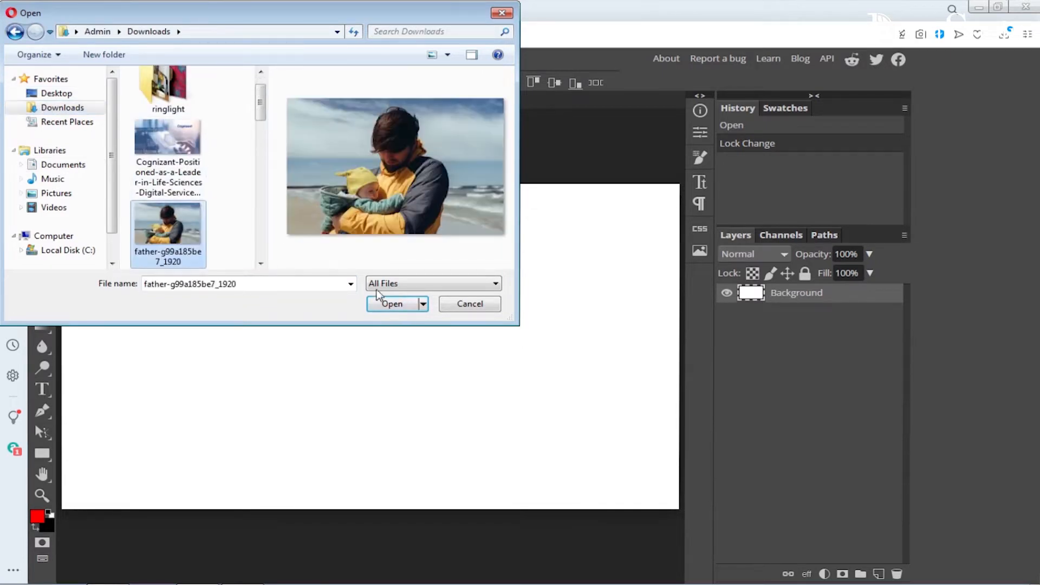
scroll(204, 223, down, 1)
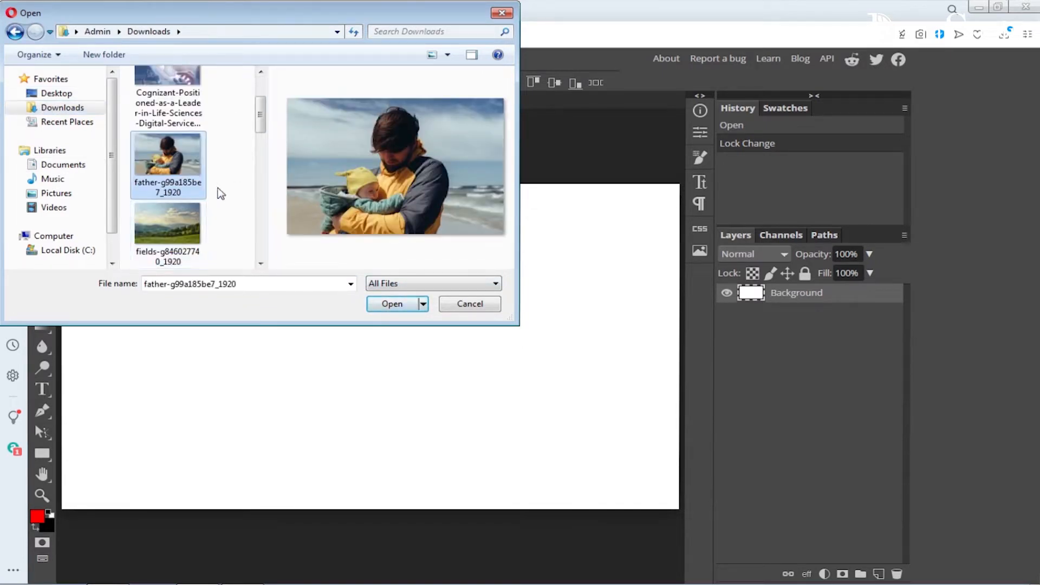
ctrl+click(165, 221)
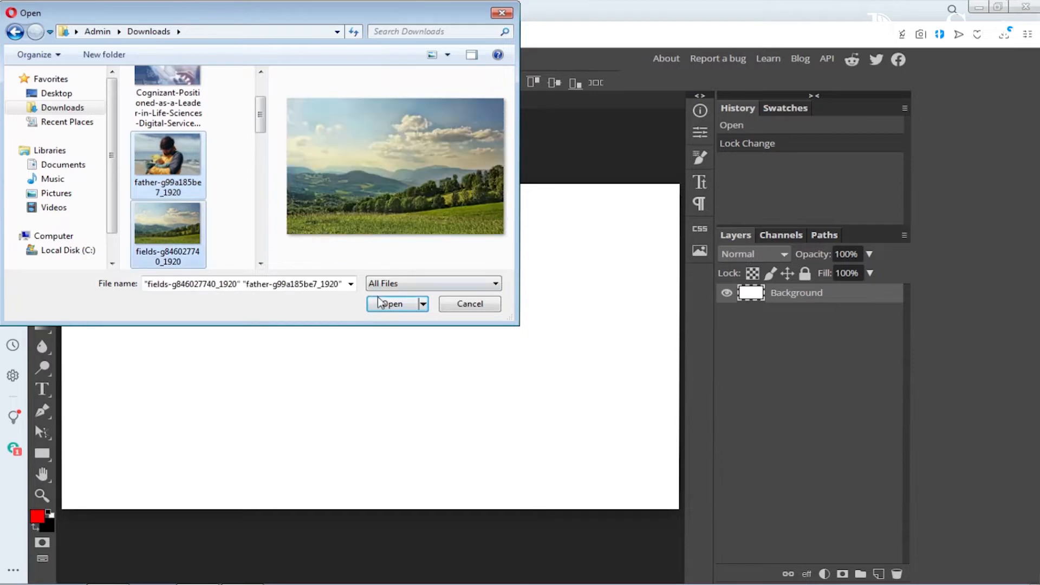
click(392, 303)
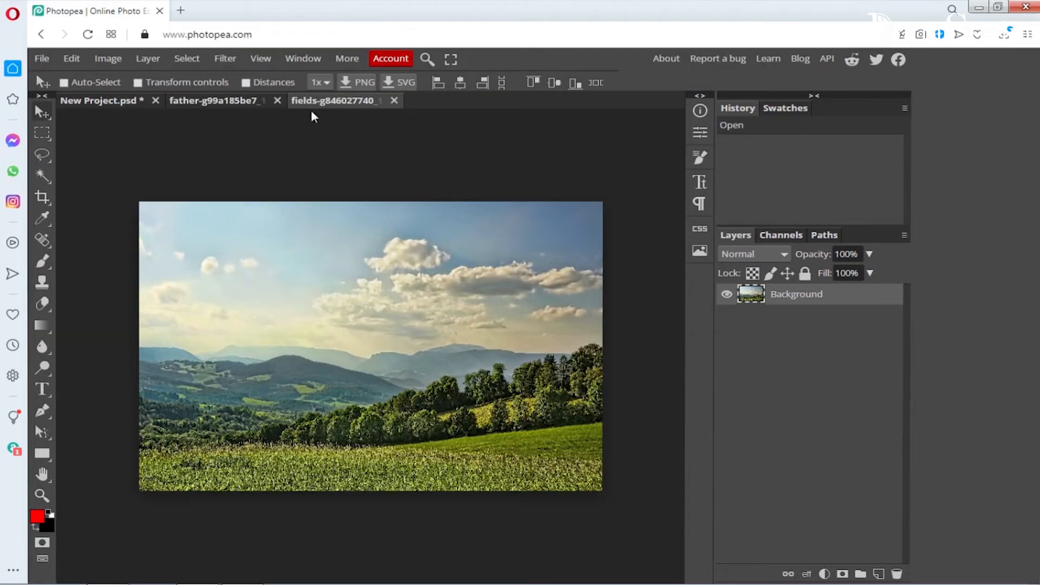
- Copy the entire father-and-baby photo and paste it into New Project.psd, allowing the site clipboard access
click(217, 103)
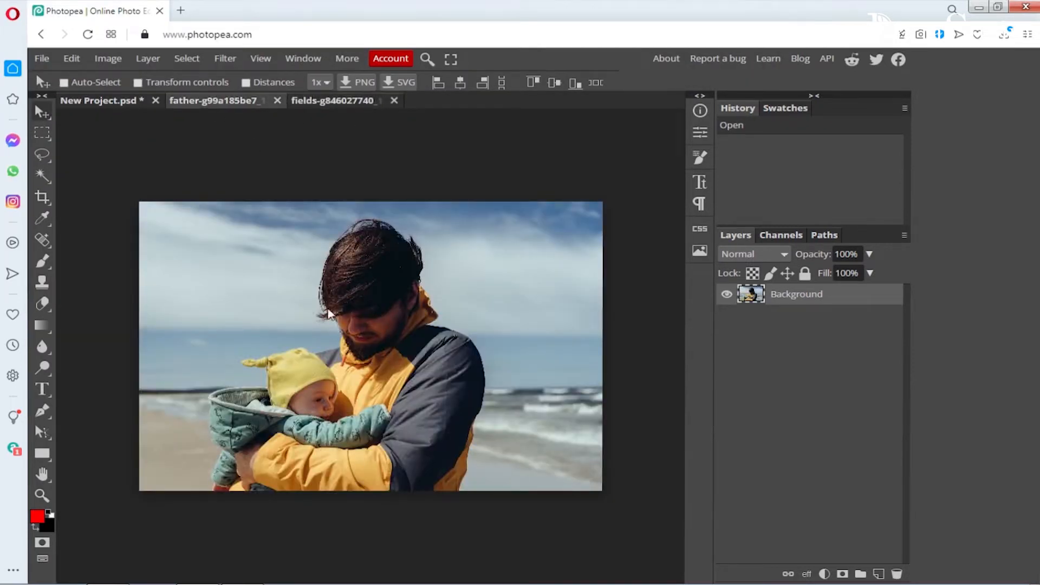
key(ctrl+a)
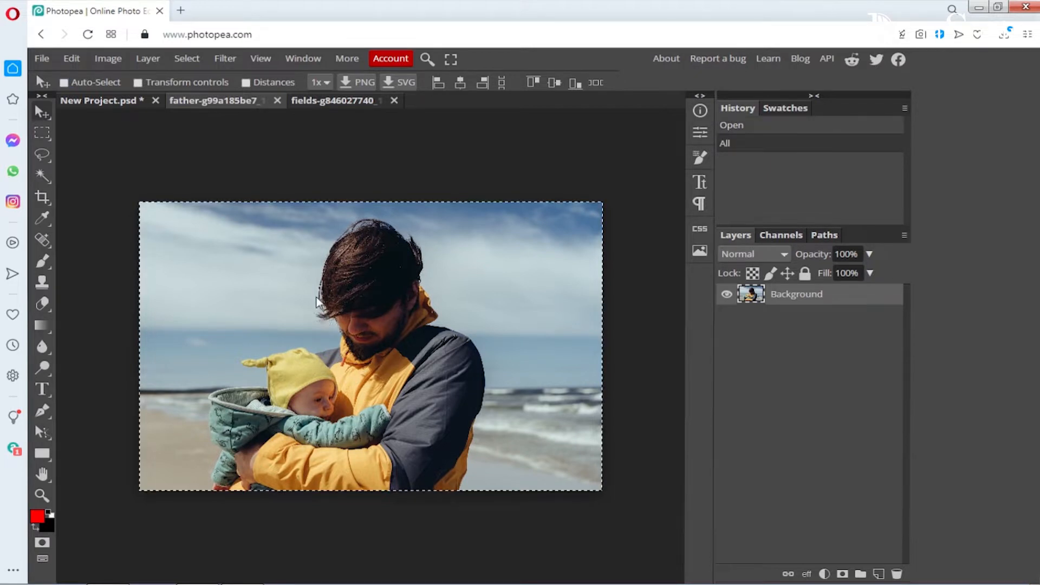
key(ctrl+c)
click(136, 106)
key(ctrl+v)
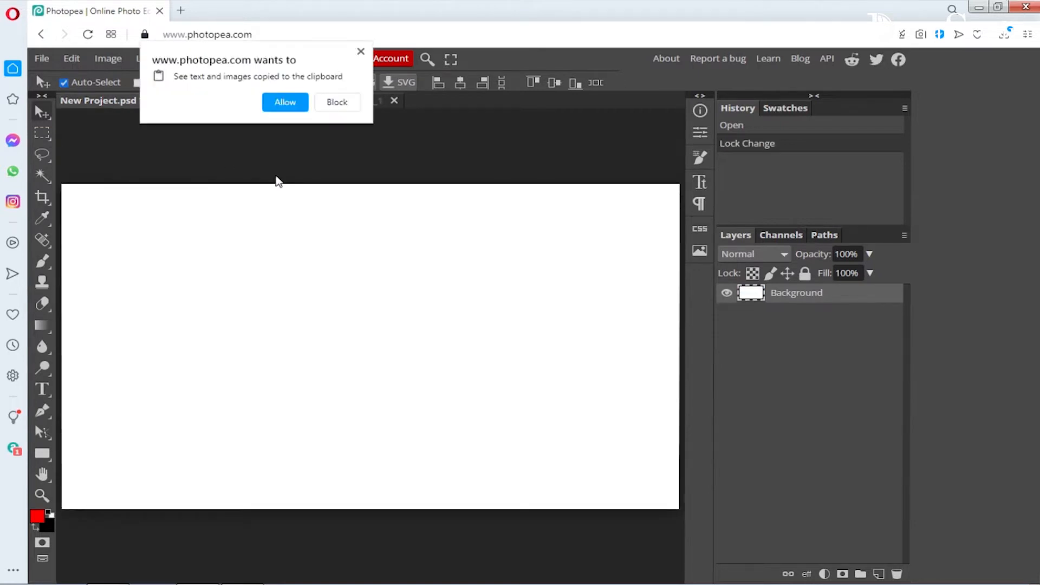
click(278, 102)
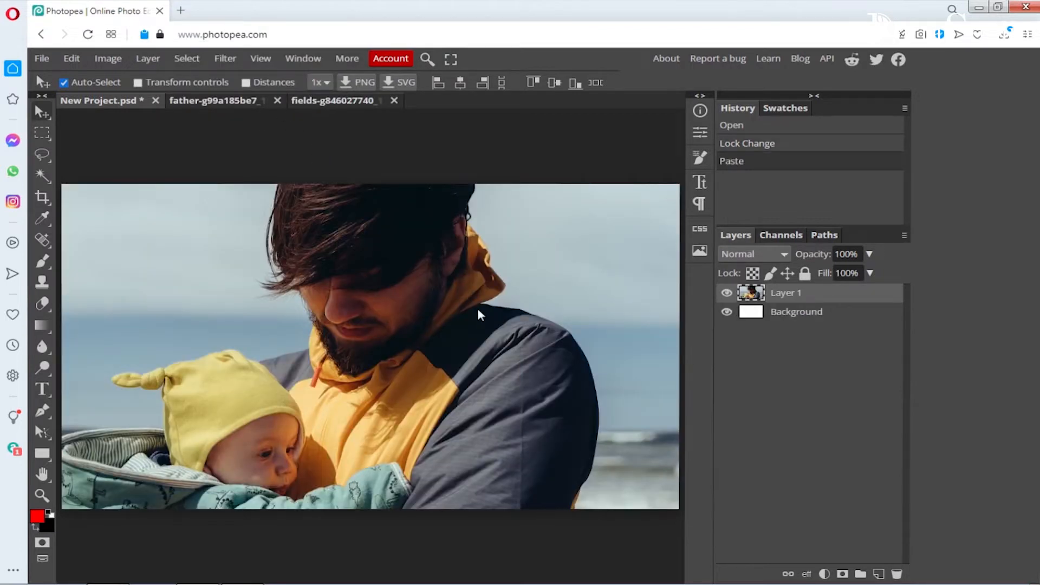
click(451, 59)
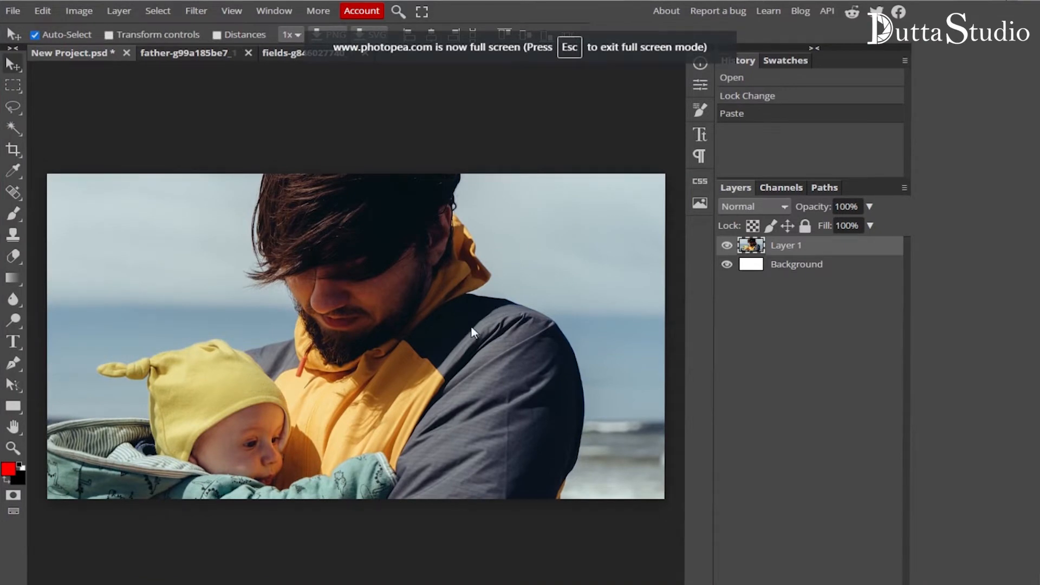
key(ctrl+t)
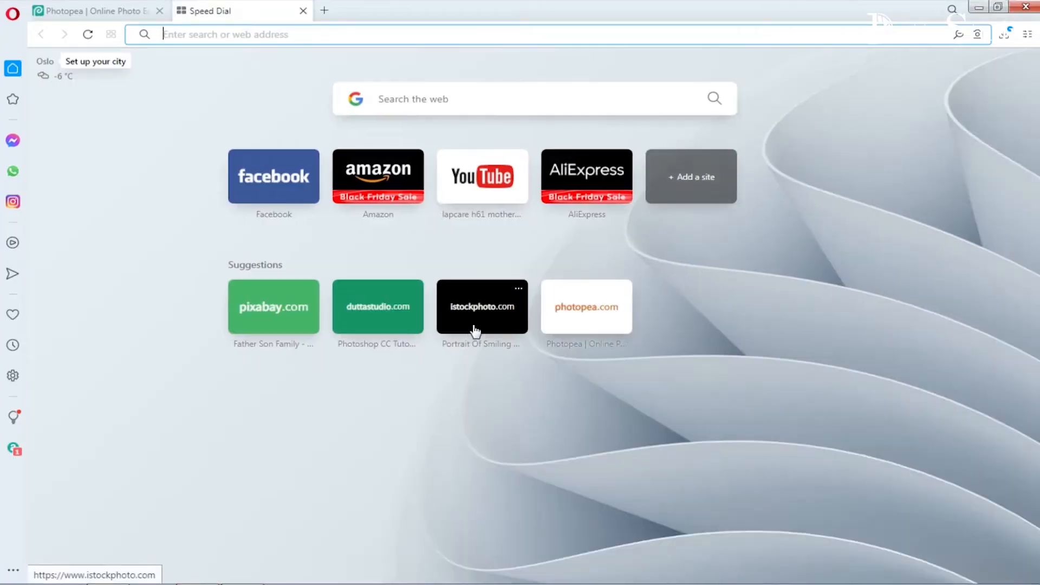
click(76, 11)
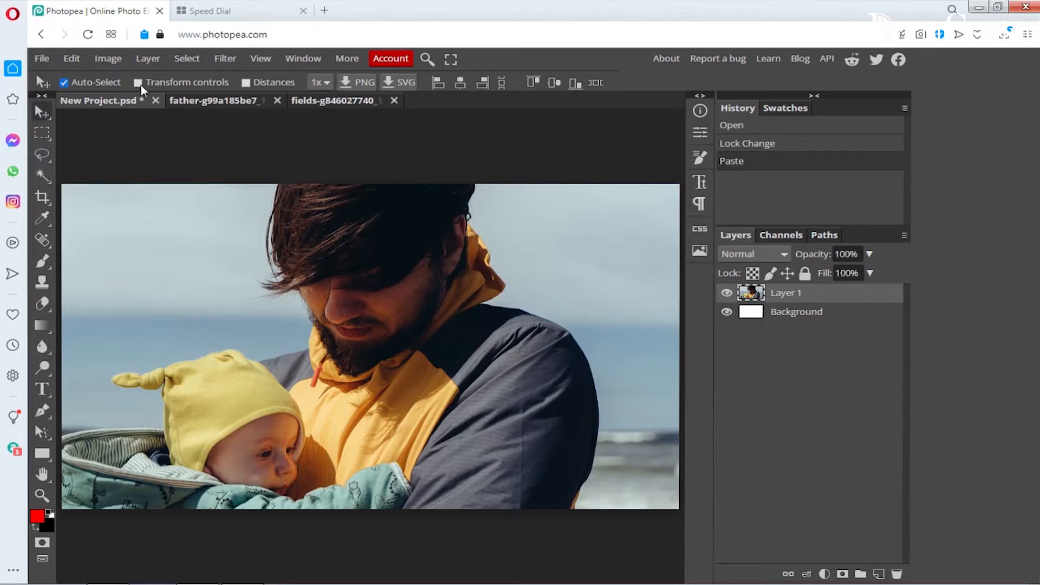
- Show the editor full screen, enable Transform controls and move the pasted photo toward the canvas's lower right
click(452, 59)
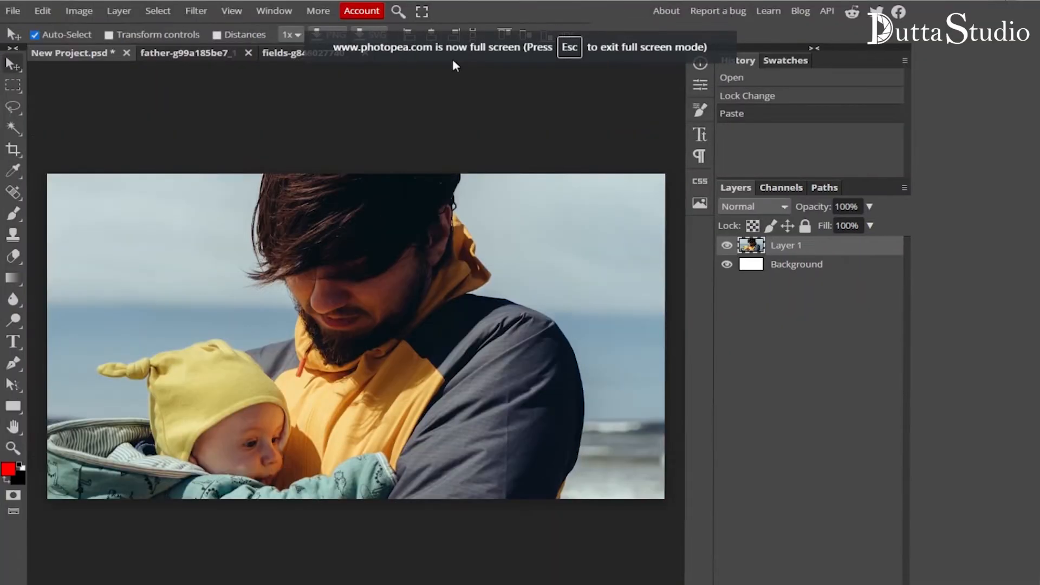
click(109, 34)
drag(360, 283, 599, 412)
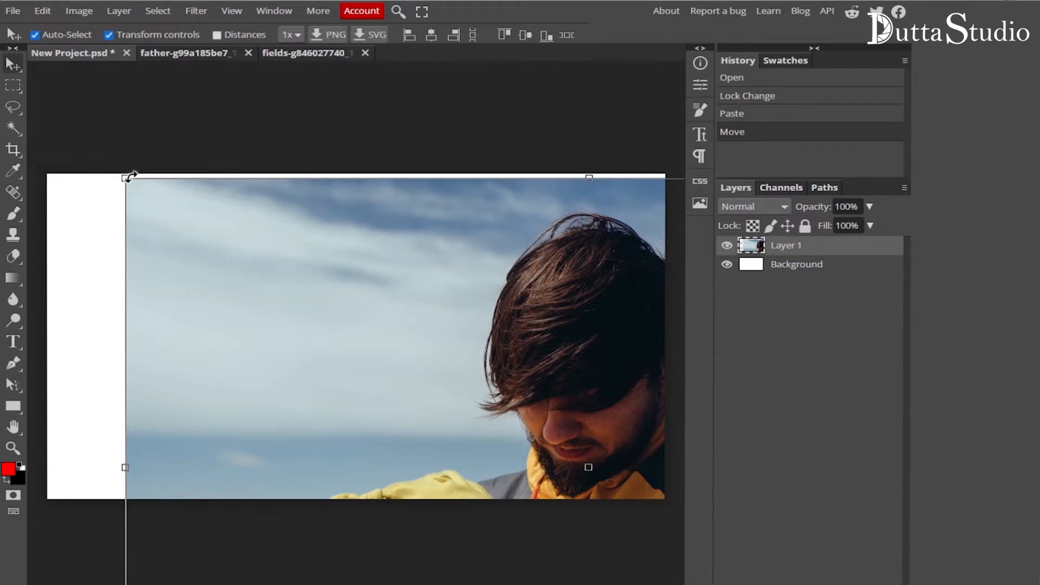
mouse_move(128, 187)
mouse_down()
mouse_move(376, 415)
mouse_move(181, 186)
mouse_move(122, 176)
mouse_up()
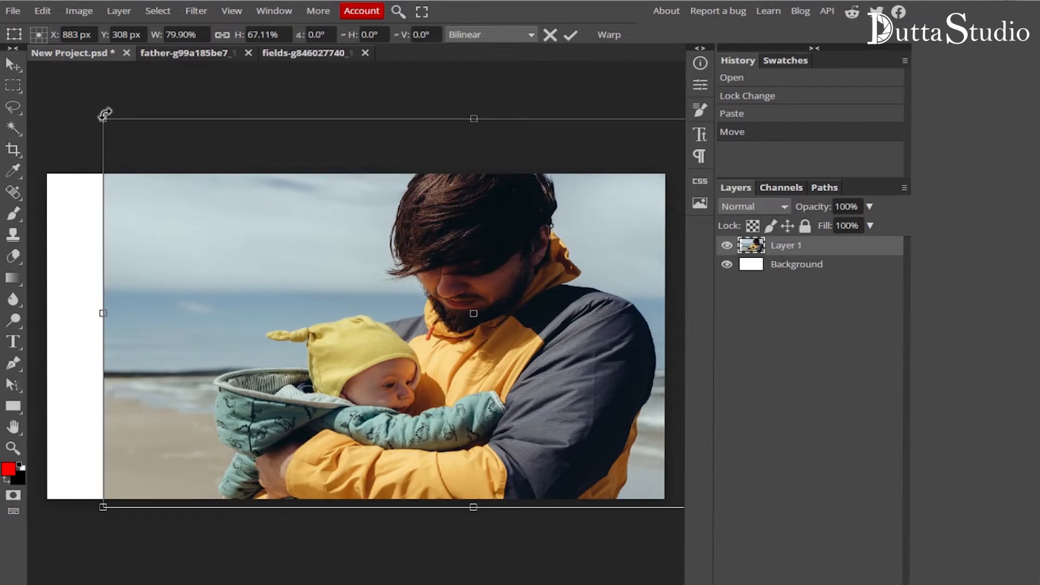
drag(125, 146, 233, 347)
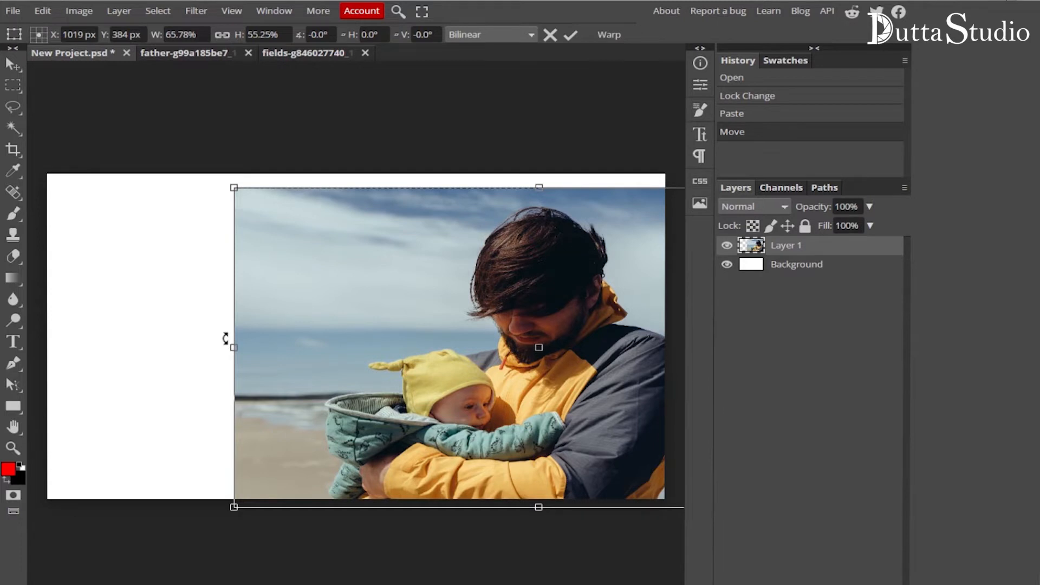
key(Return)
key(ctrl+z)
key(ctrl+z)
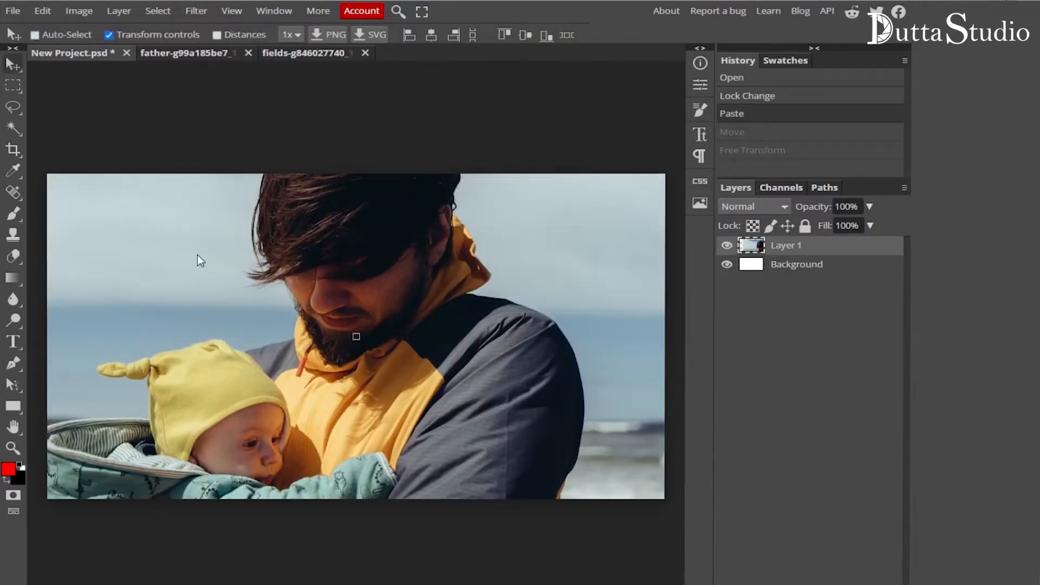
- Scale the father-and-baby photo proportionally to about 57%, align its upper edge with the canvas, and turn off Transform controls
drag(175, 242, 433, 407)
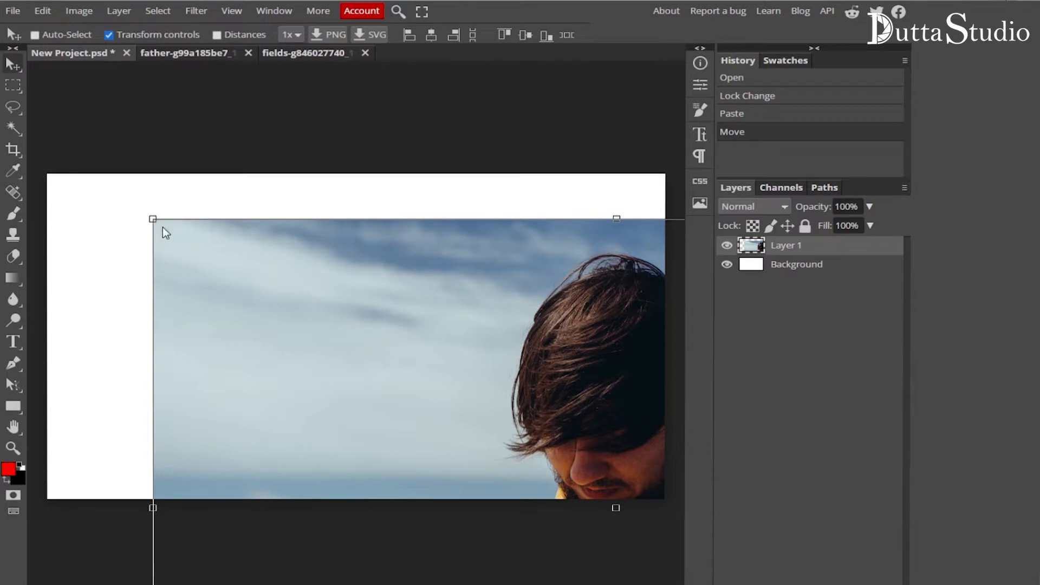
drag(152, 220, 522, 500)
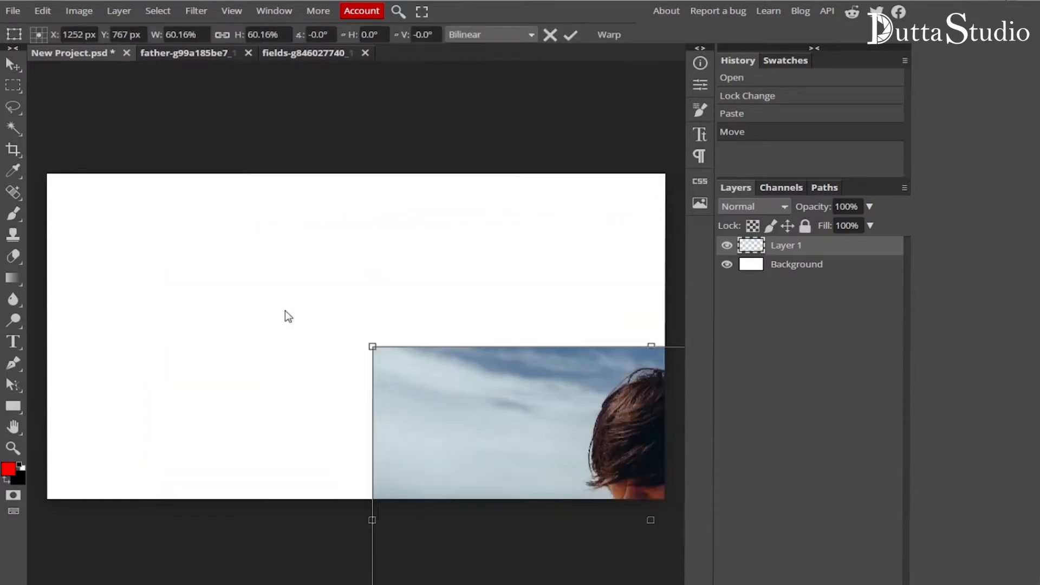
drag(287, 316, 137, 210)
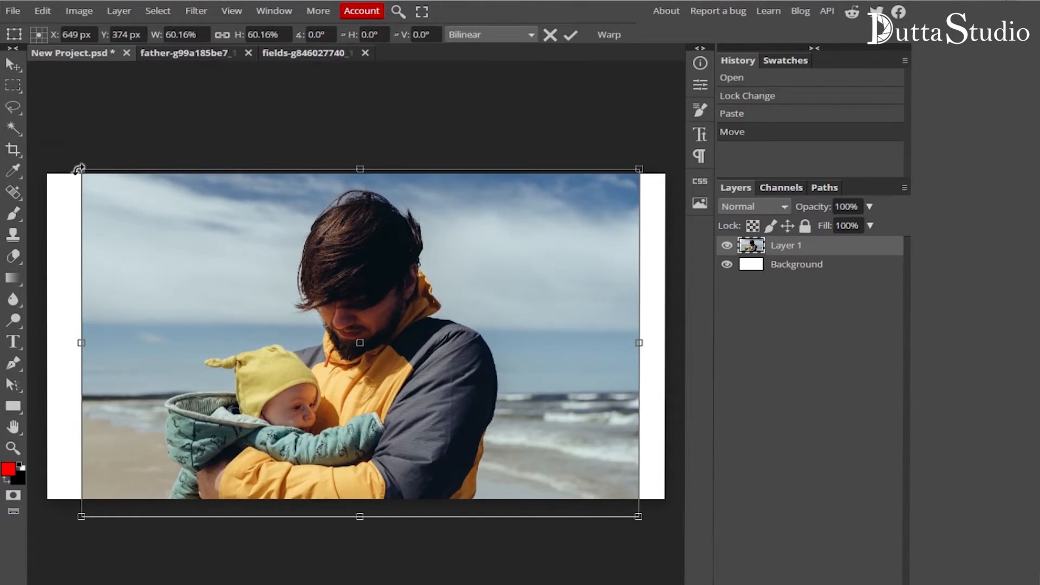
drag(79, 168, 110, 188)
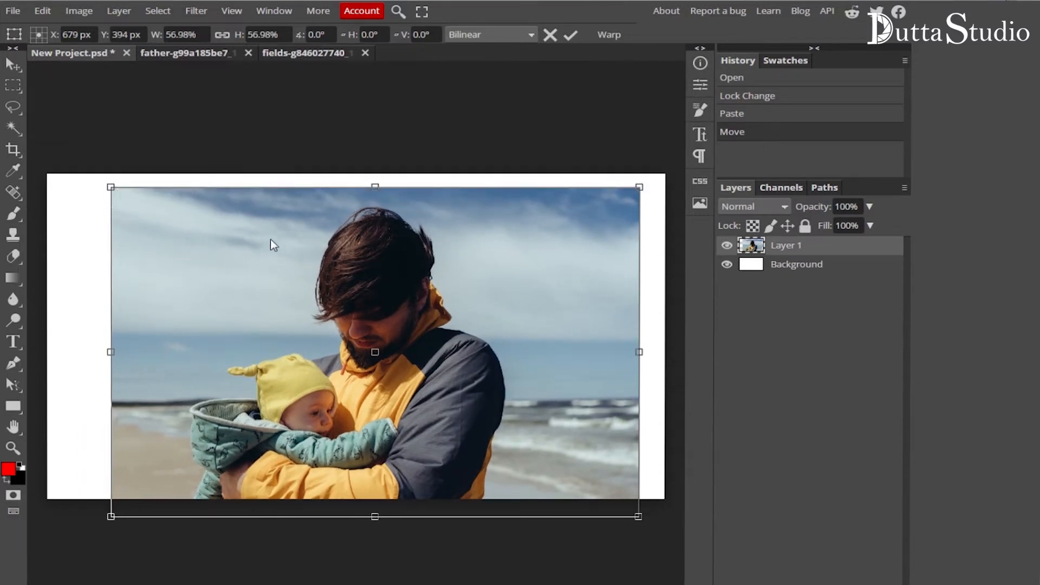
key(Return)
drag(419, 285, 420, 272)
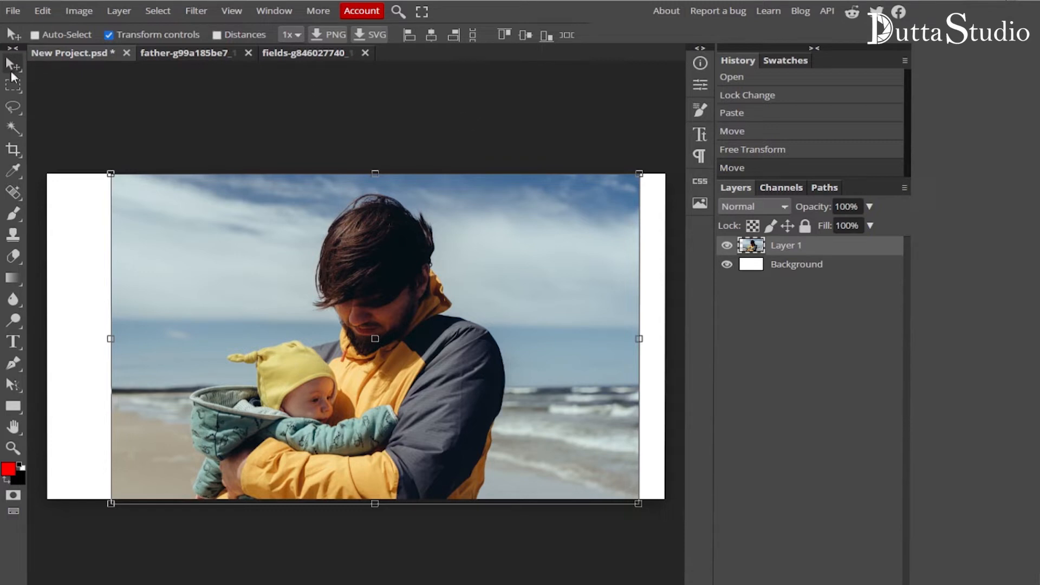
click(110, 34)
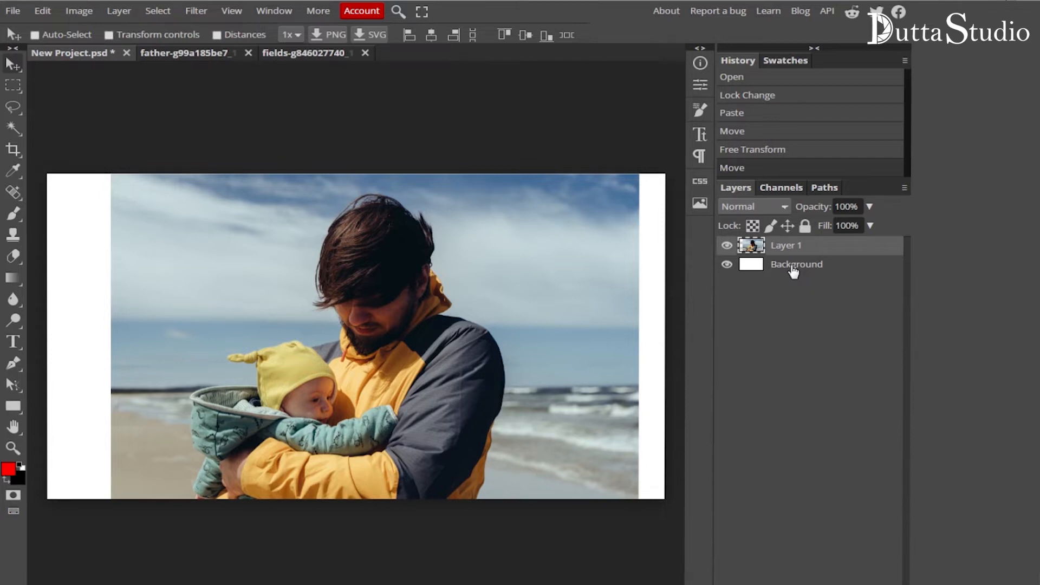
- Select the father and the baby's hat on Layer 1 using Object Selection around them
right_click(17, 124)
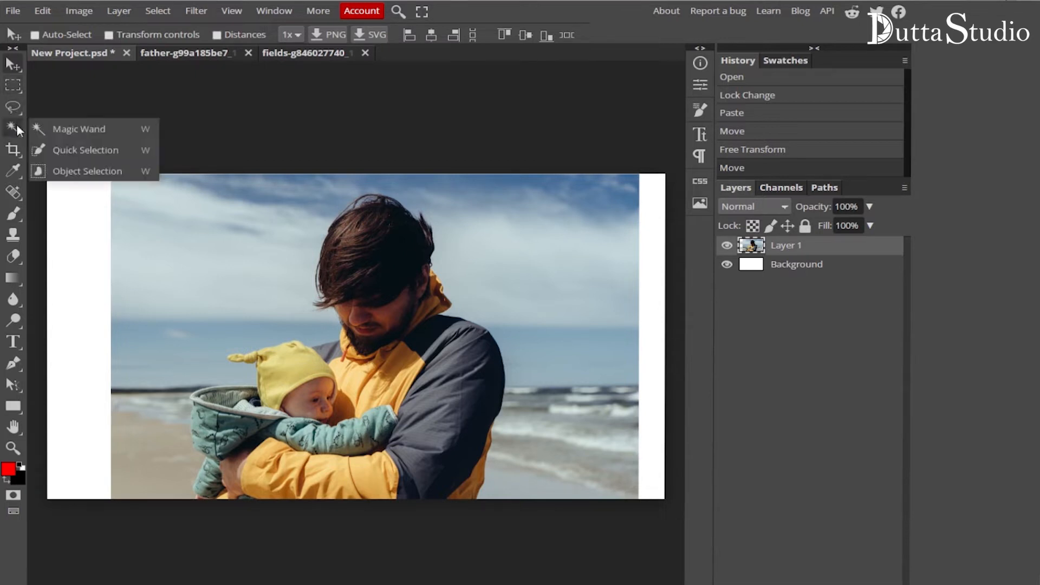
click(65, 179)
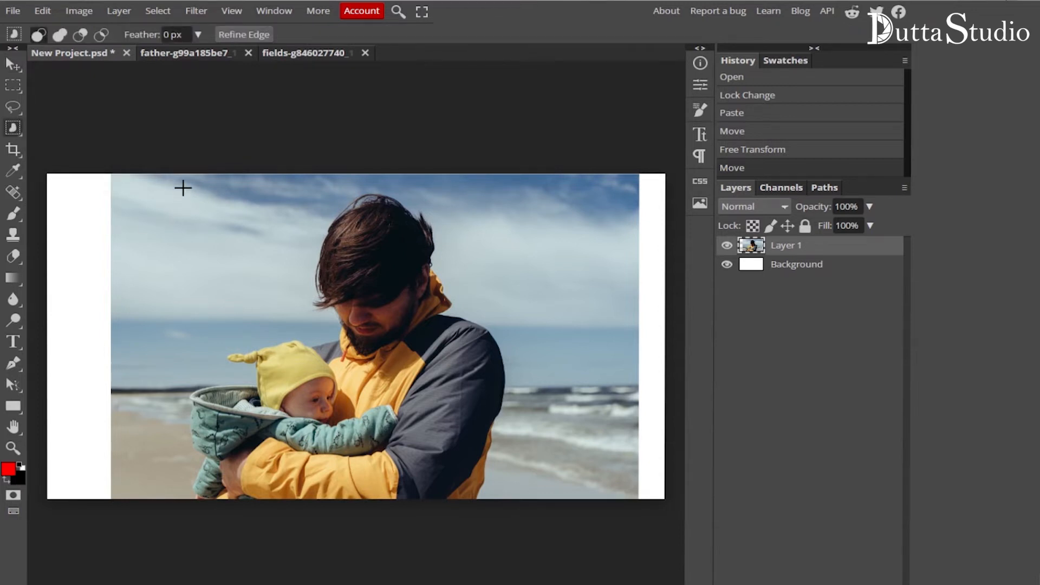
drag(180, 174, 535, 499)
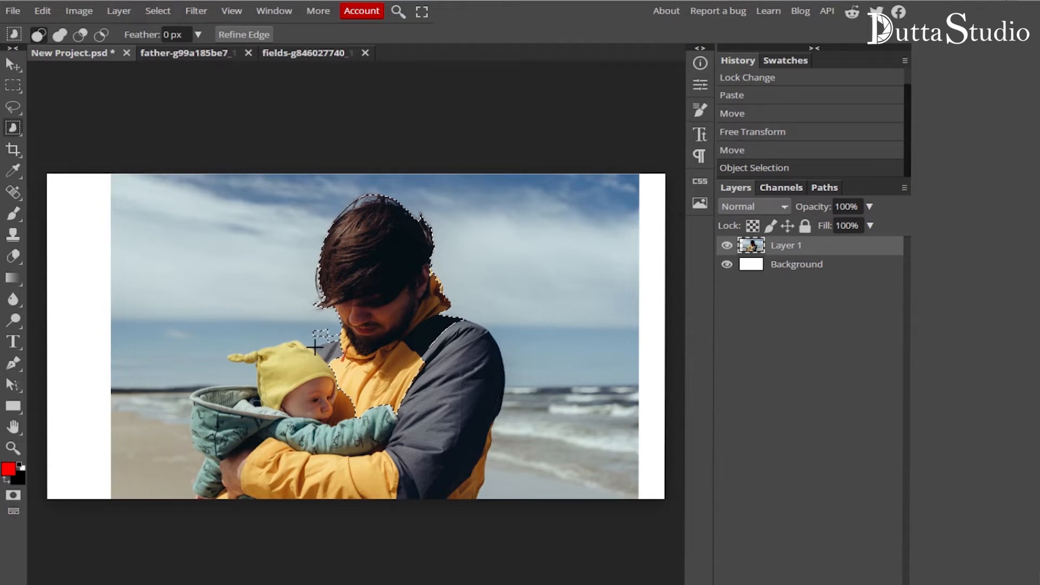
drag(217, 334, 396, 472)
drag(233, 209, 268, 227)
drag(486, 364, 548, 442)
drag(525, 503, 186, 154)
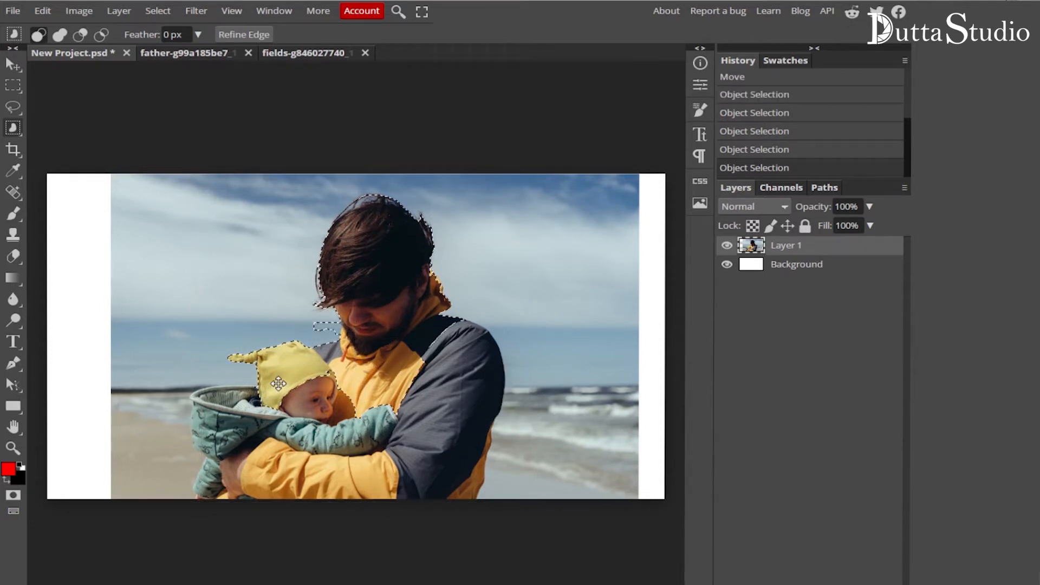
- Refine the selection to the whole father and baby using Quick Selection at 0% brush hardness, and add it as Layer 1's raster mask
right_click(16, 128)
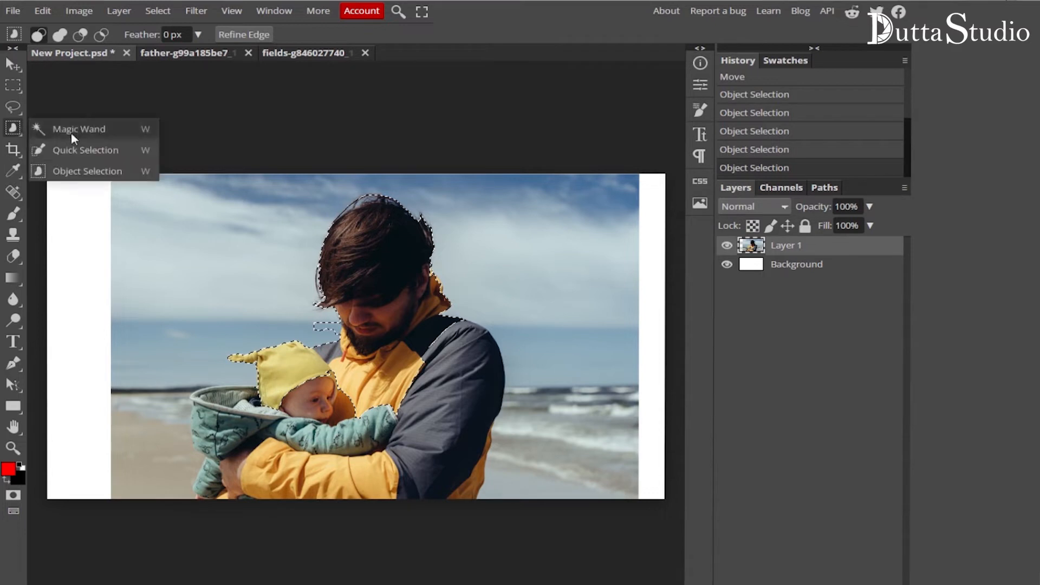
click(96, 149)
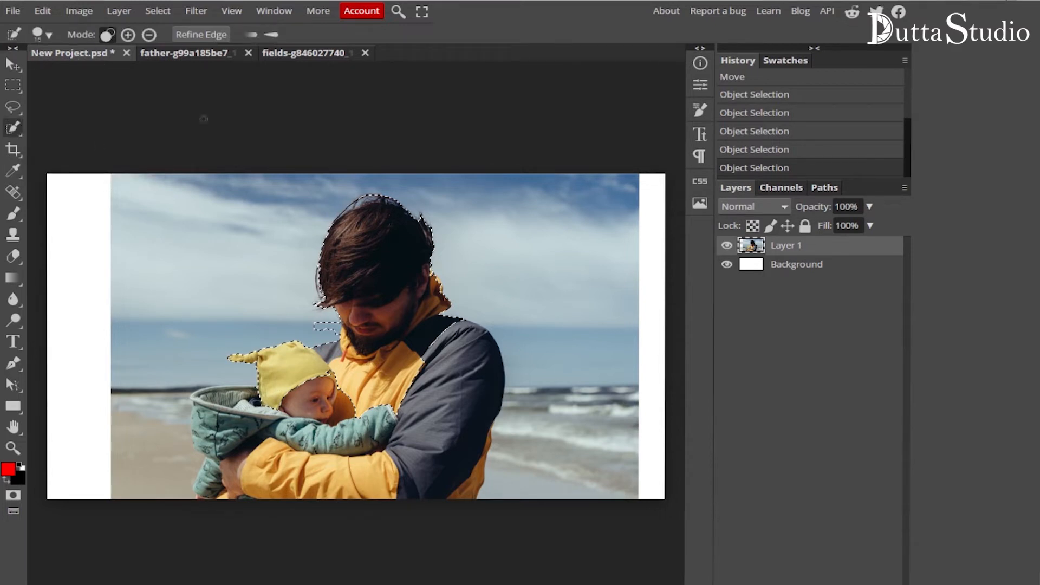
mouse_move(381, 399)
mouse_down()
mouse_move(338, 460)
mouse_move(404, 418)
mouse_up()
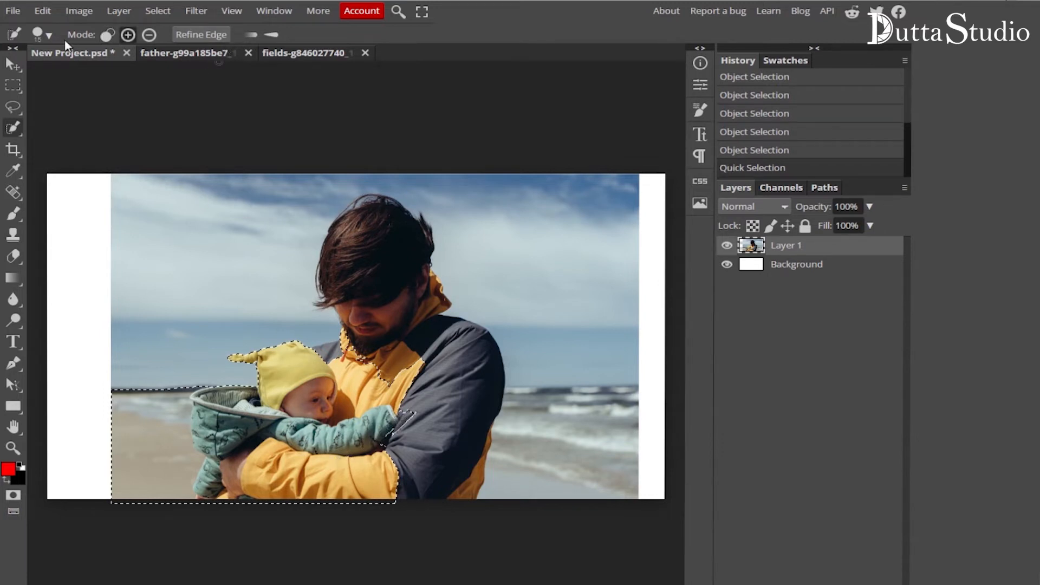
click(50, 36)
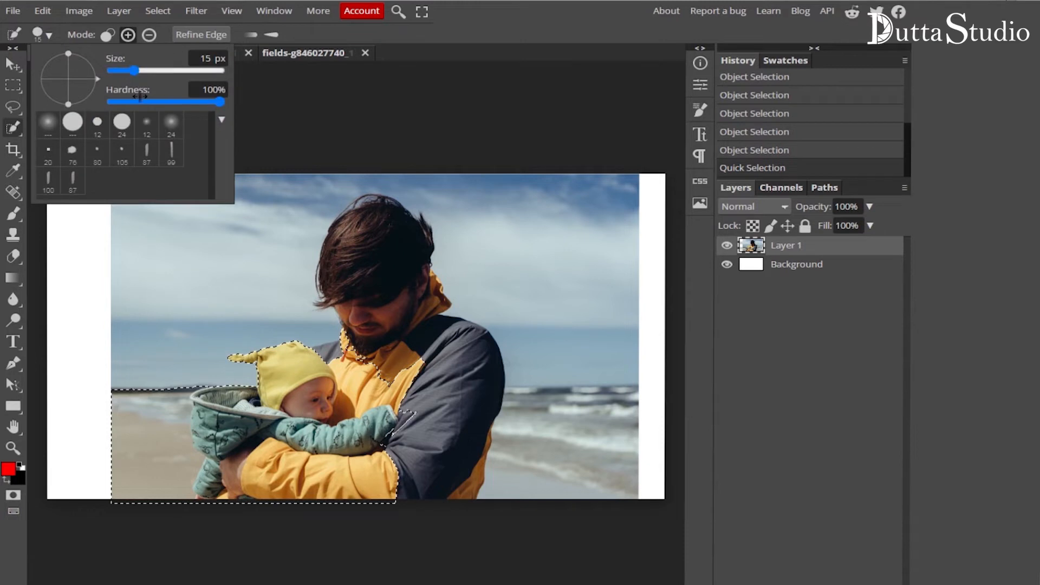
drag(132, 99, 111, 101)
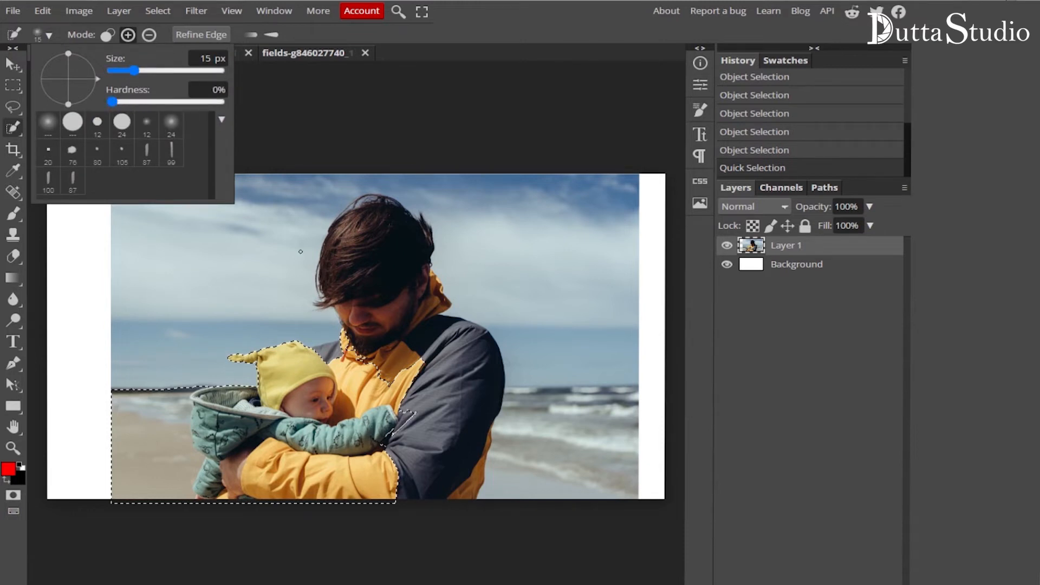
drag(403, 253, 408, 313)
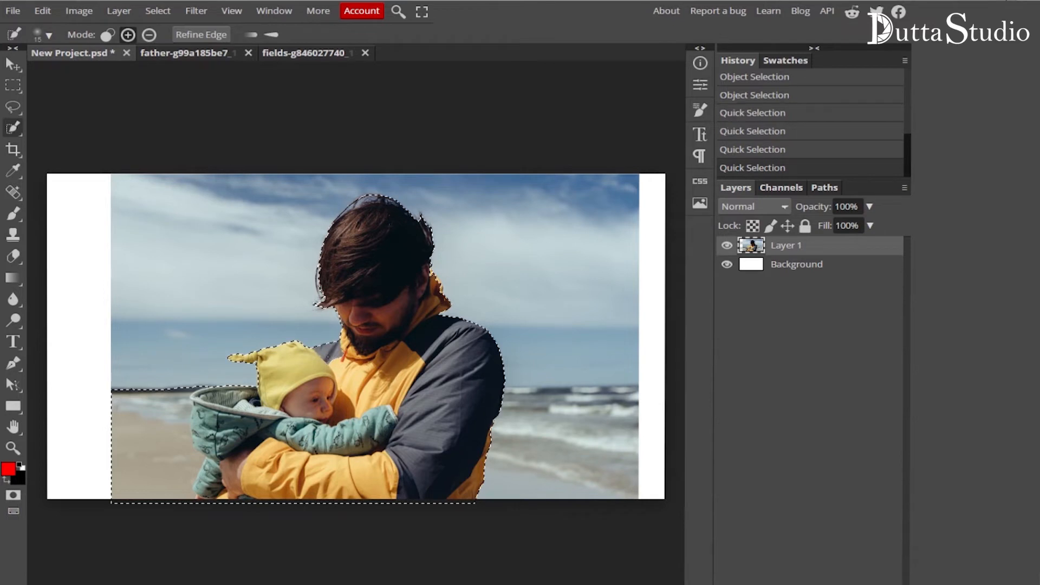
key(ctrl+z)
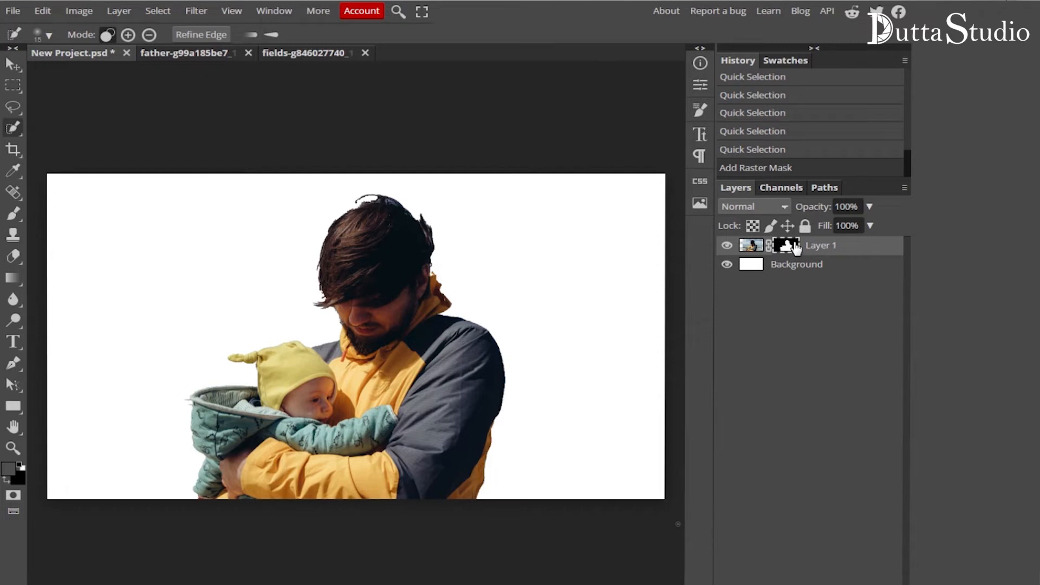
- Copy the entire fields-g846027740_1920 photo and return to New Project.psd
click(308, 55)
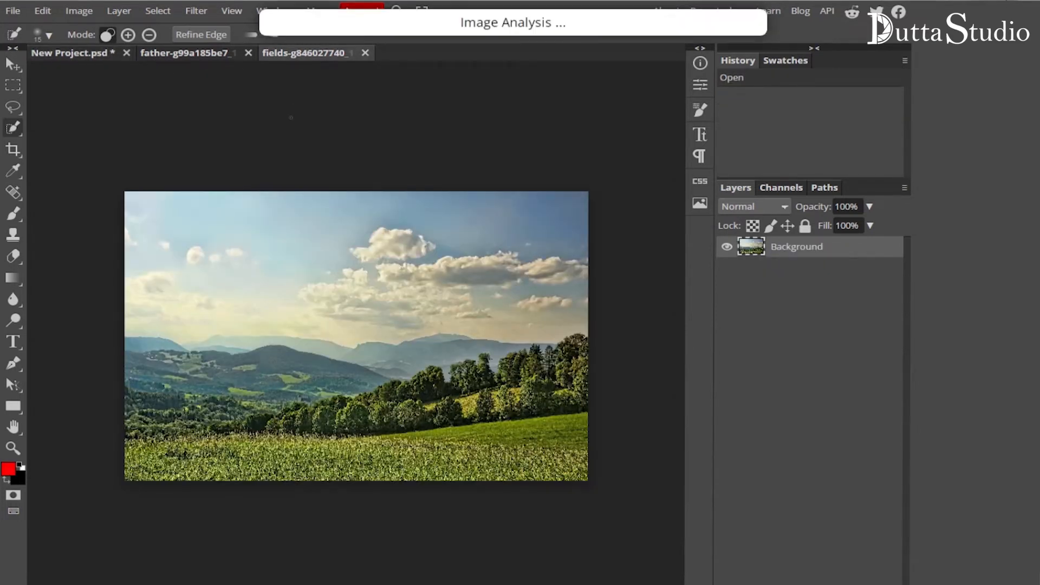
click(14, 64)
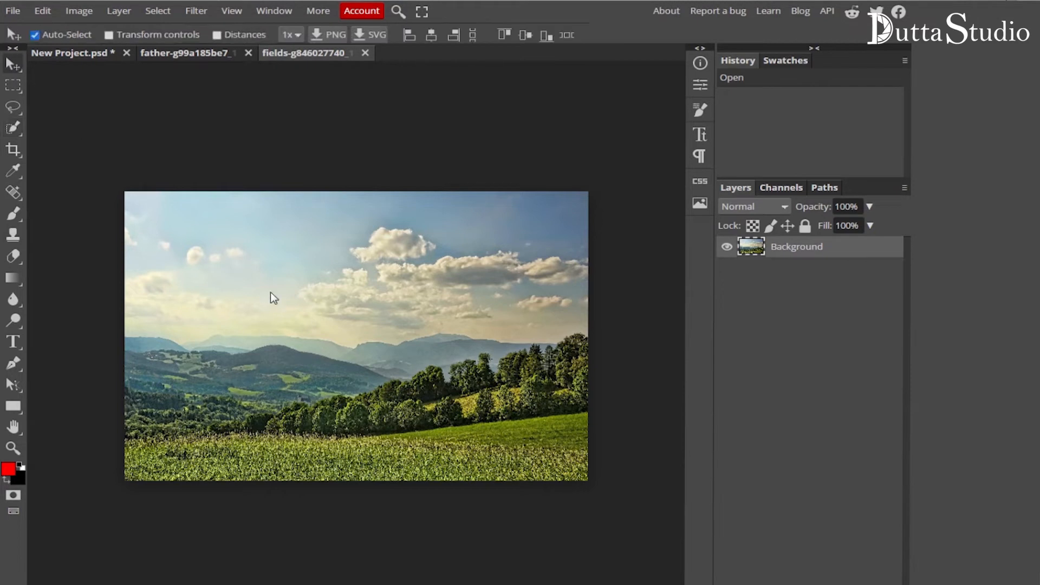
key(ctrl+a)
click(34, 35)
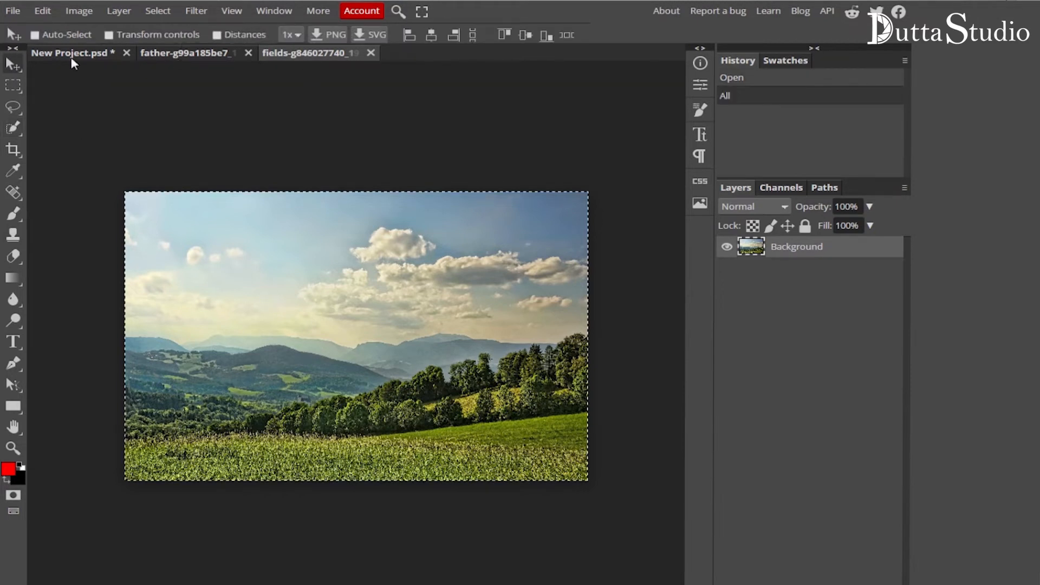
double_click(75, 52)
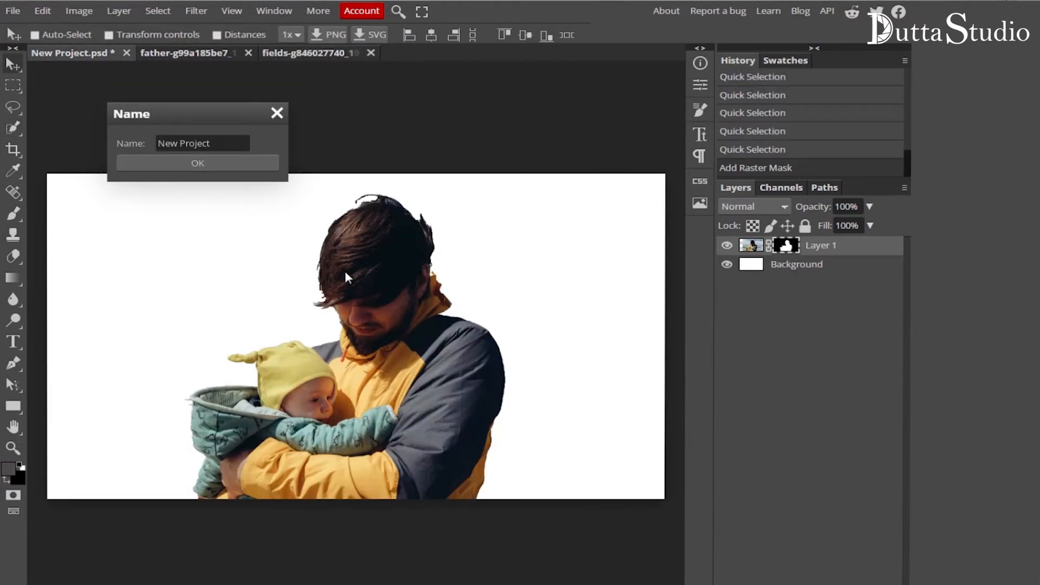
click(278, 114)
key(ctrl)
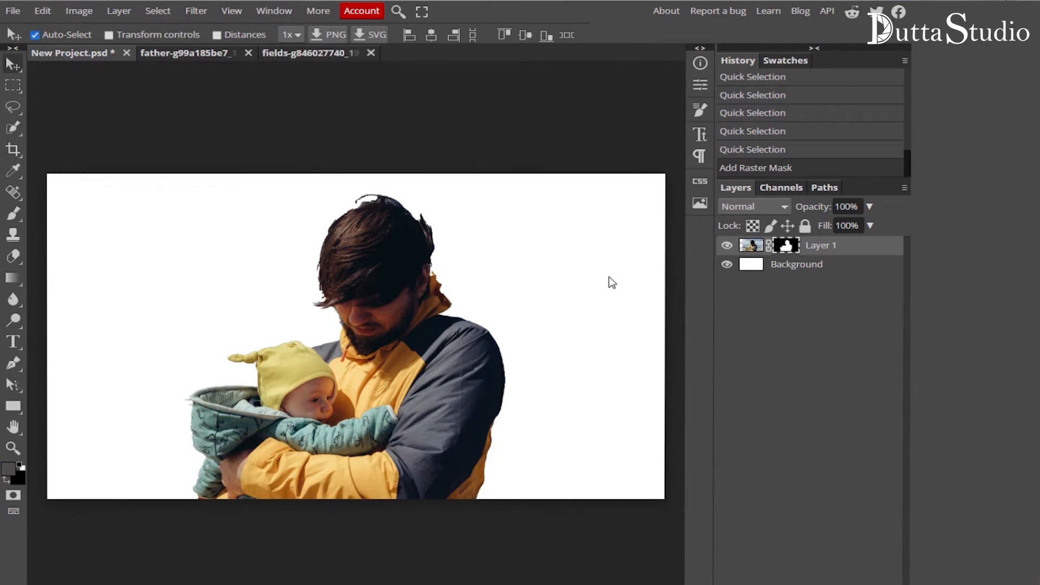
- Paste the fields photo as a new layer directly above Background, beneath the masked father-and-baby layer
key(ctrl+v)
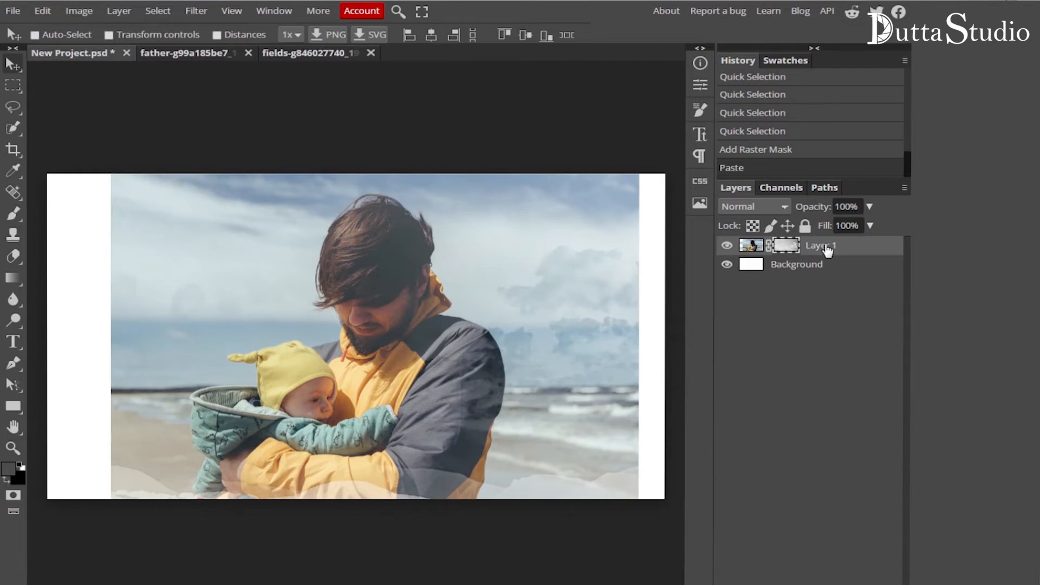
key(ctrl+z)
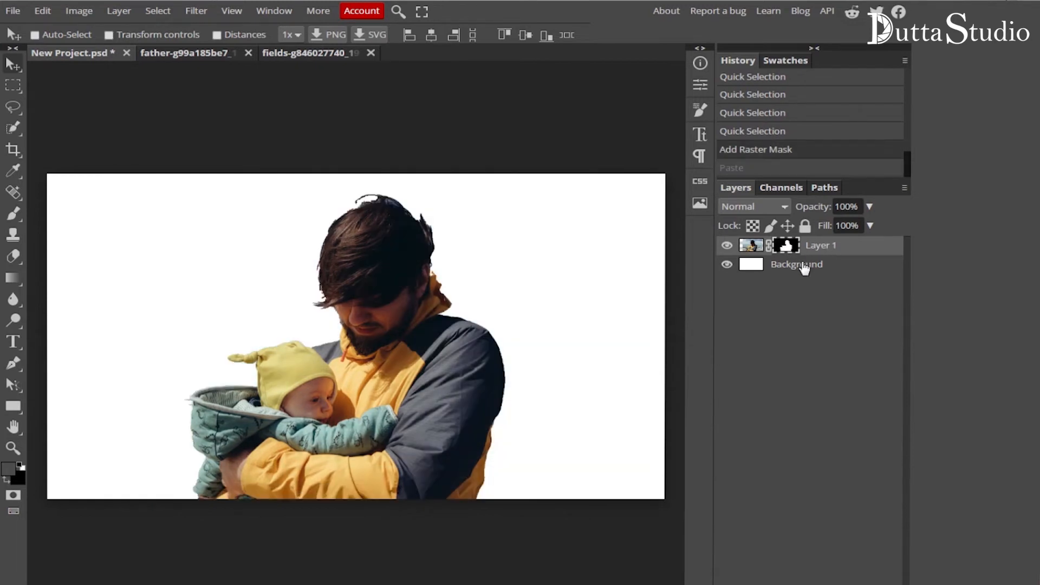
click(802, 269)
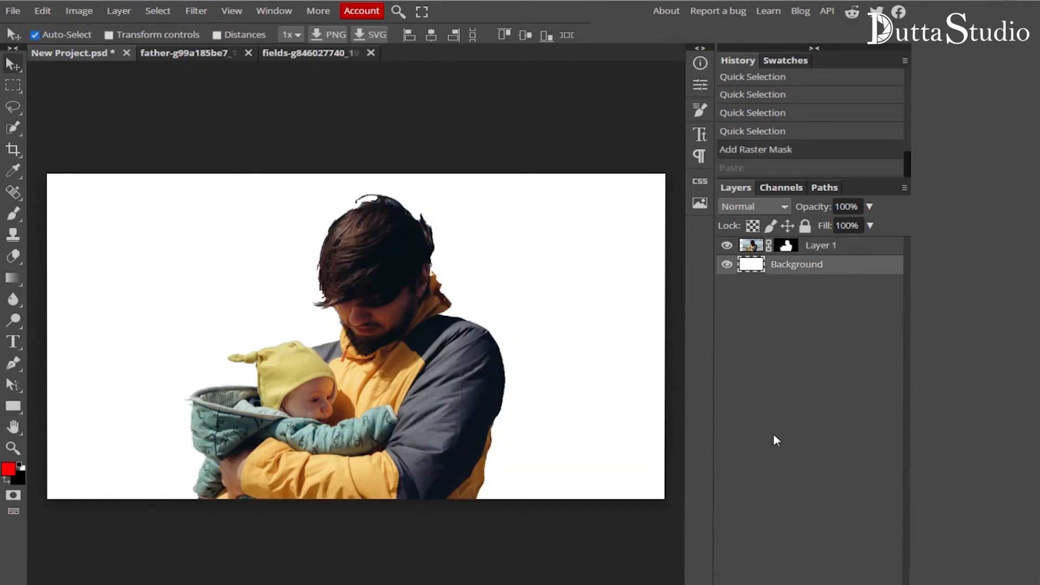
key(ctrl+v)
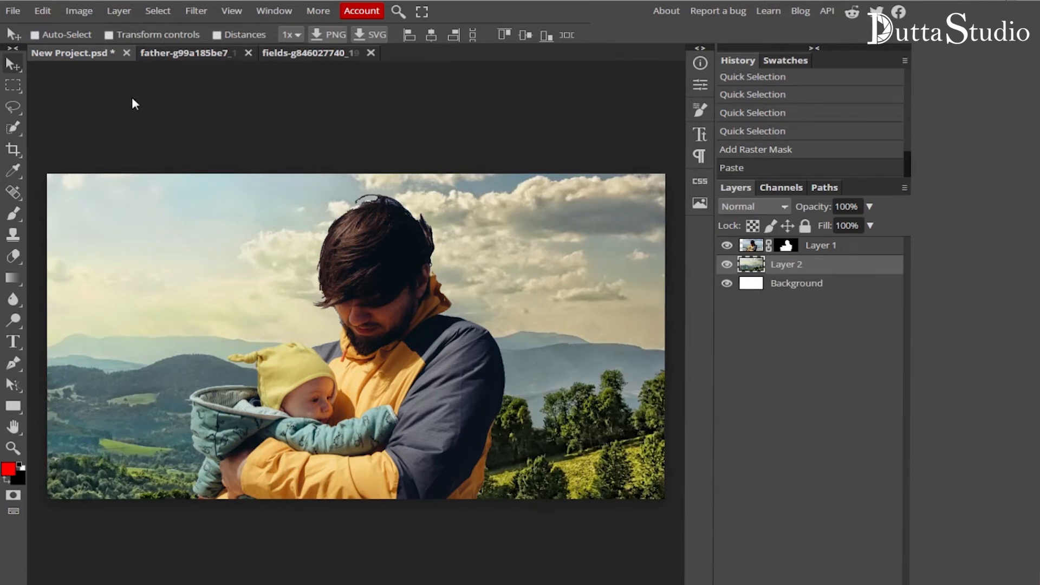
- Scale the fields photo proportionally to about 67%, position it to cover the whole canvas, and turn Transform controls off again
click(109, 35)
drag(184, 234, 304, 230)
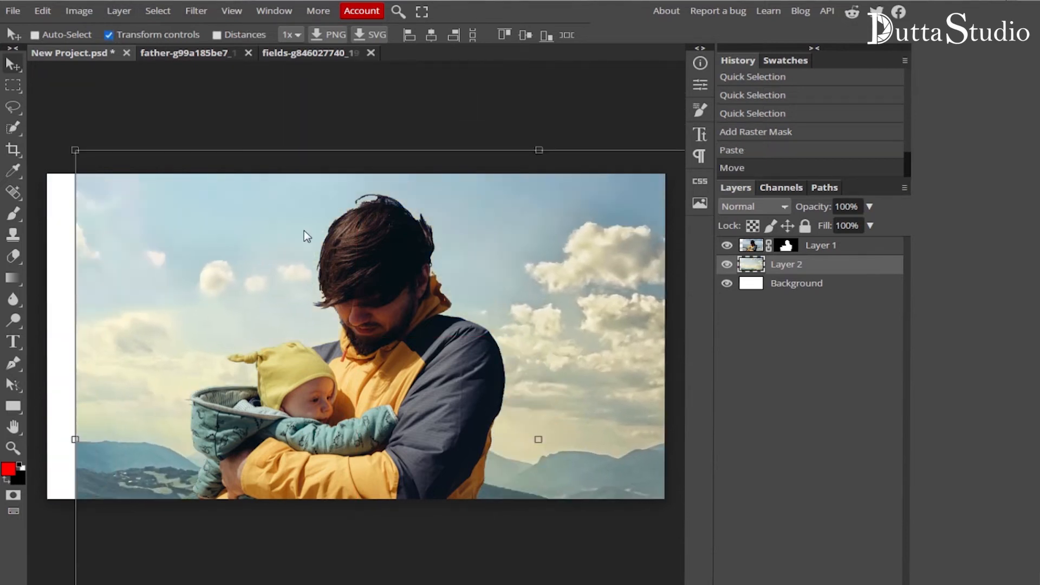
click(76, 152)
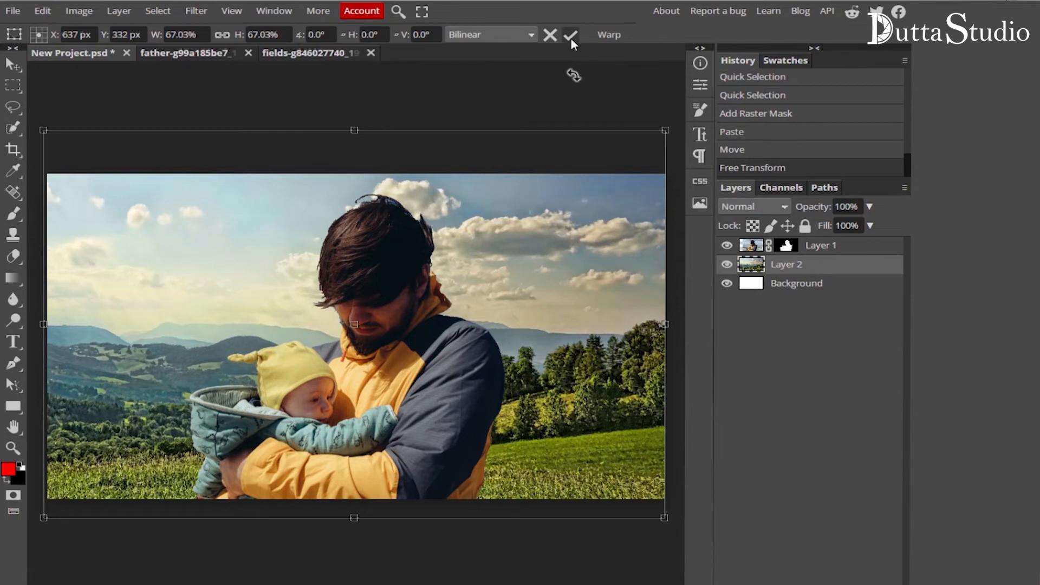
click(570, 35)
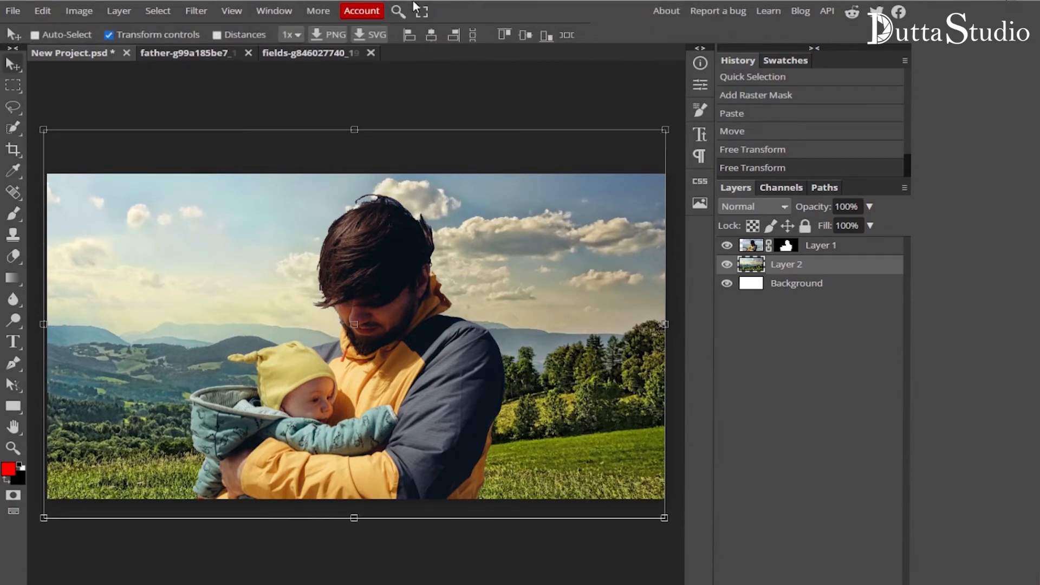
click(109, 34)
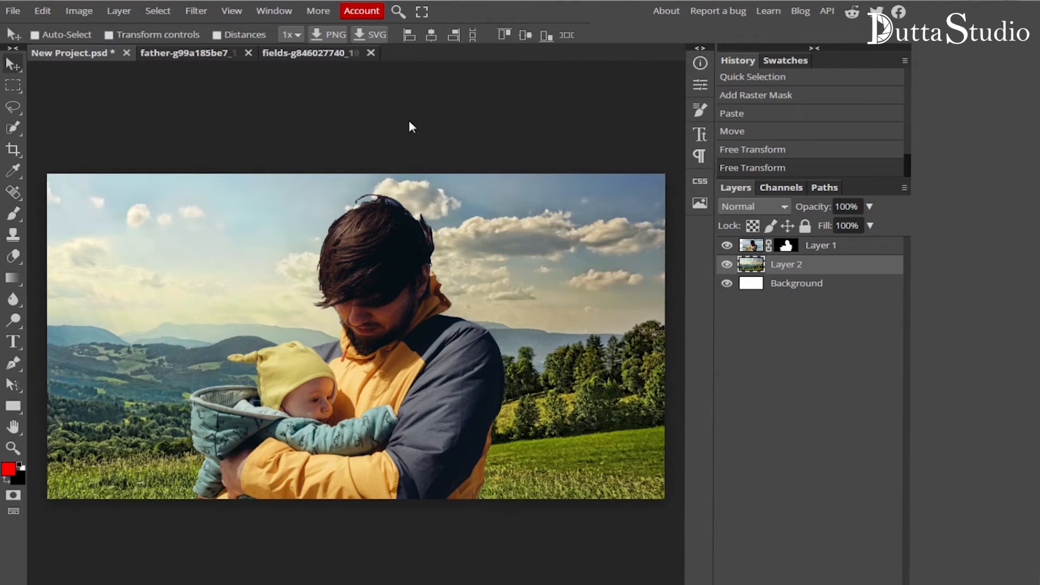
- Apply a slight Gaussian Blur with a small radius to the fields photo on Layer 2
click(195, 10)
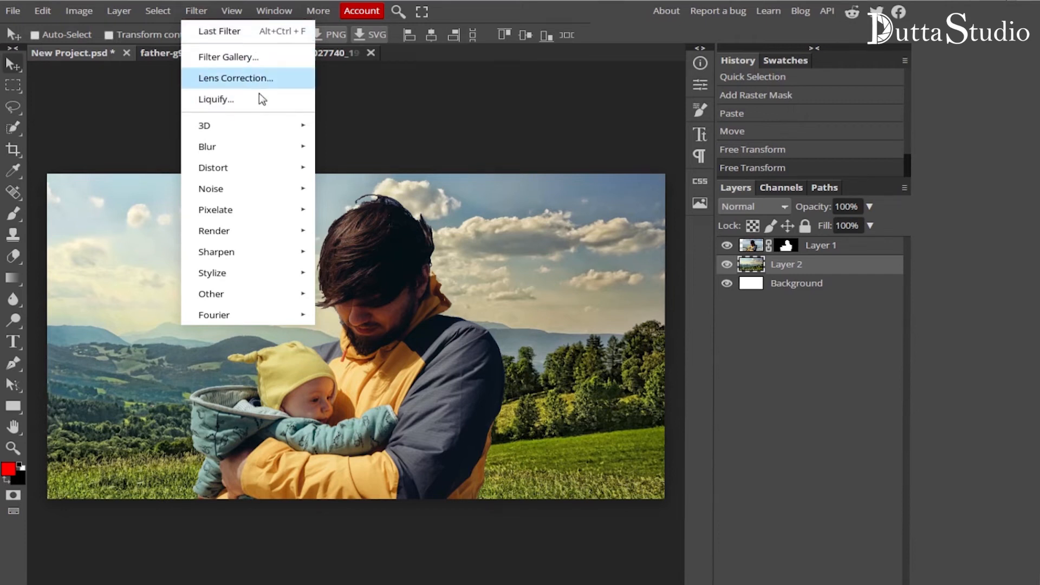
mouse_move(269, 145)
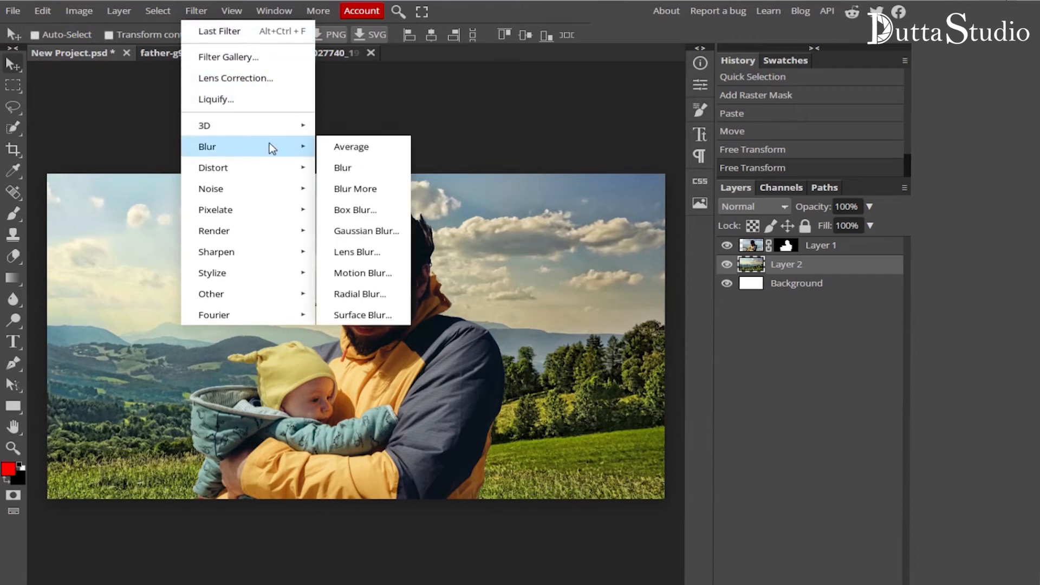
click(383, 234)
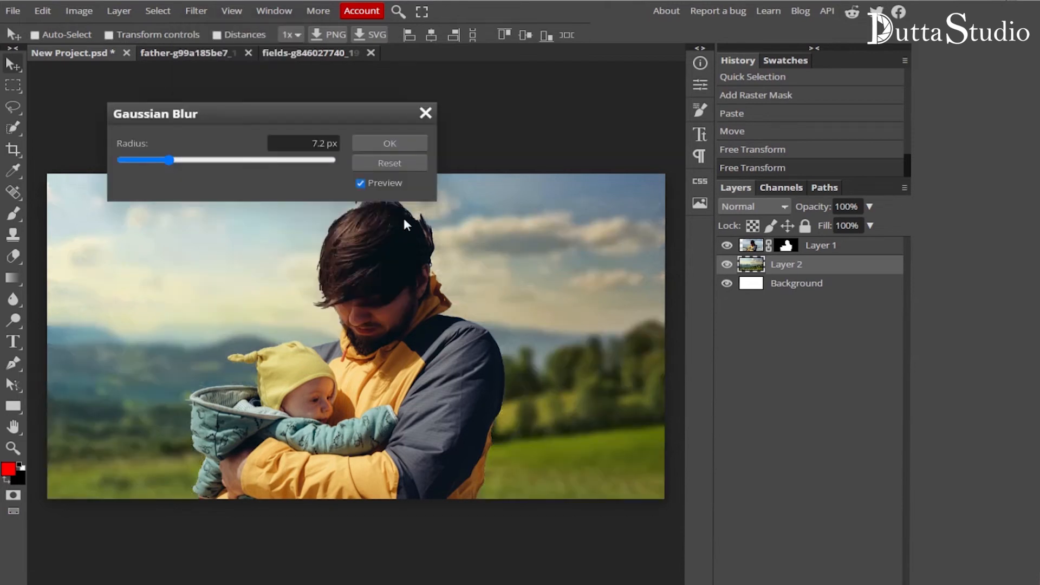
drag(169, 160, 152, 160)
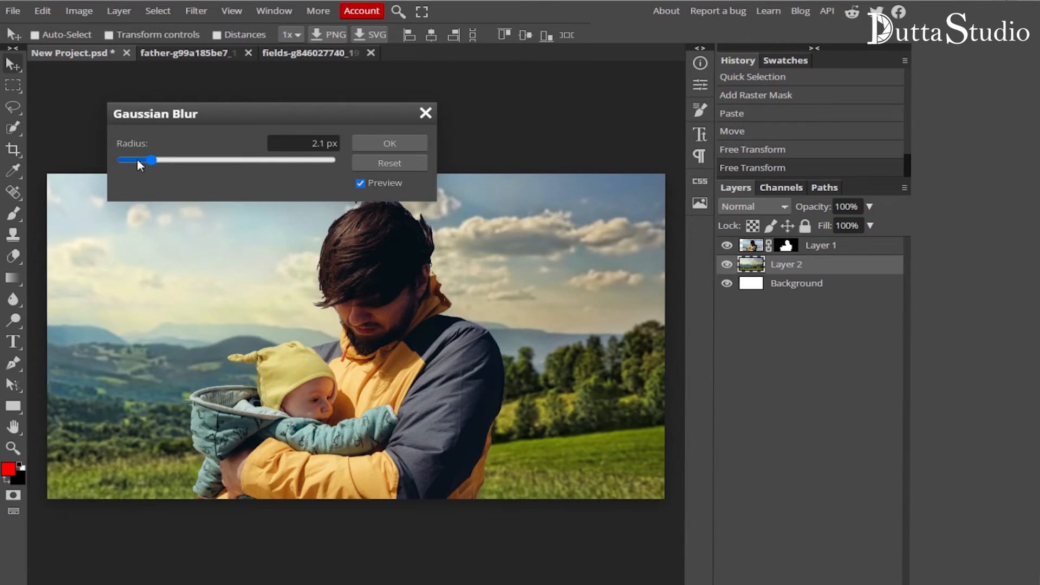
drag(142, 162, 141, 161)
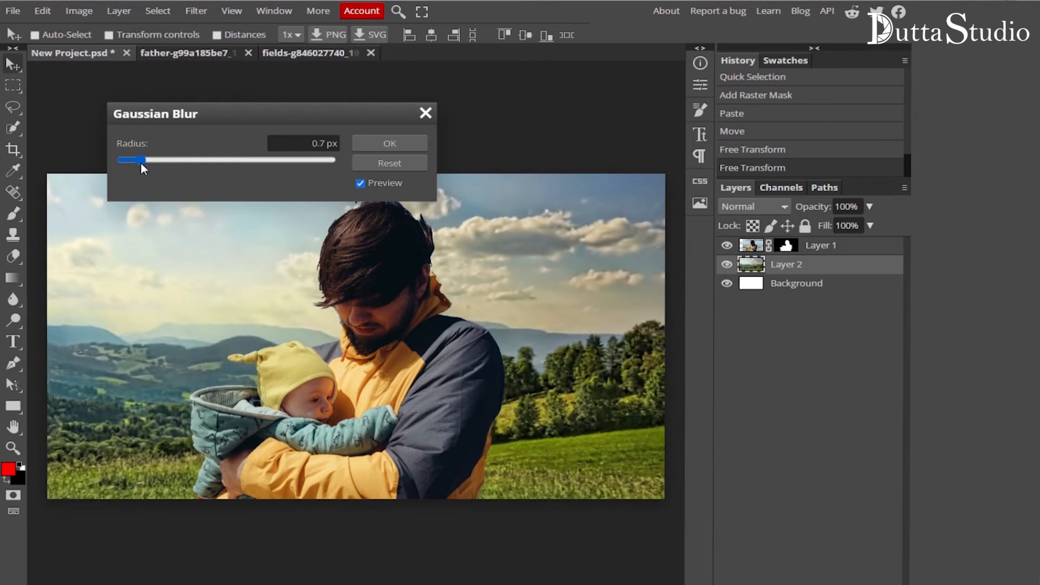
drag(142, 161, 144, 165)
drag(148, 161, 152, 160)
click(402, 143)
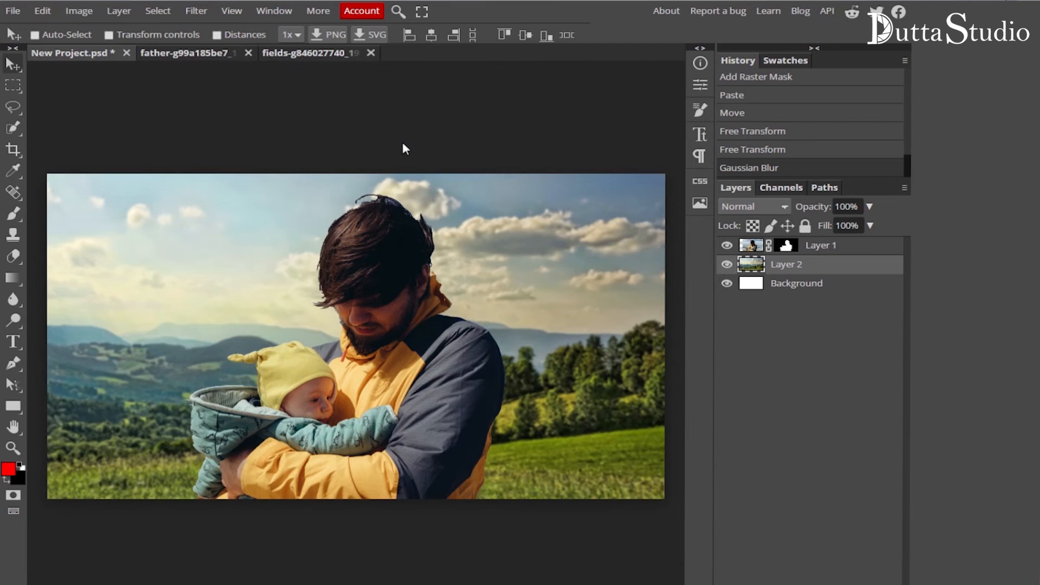
- Open Refine Edge for the father-and-baby photo on Layer 1 using the Quick Selection tool
click(751, 245)
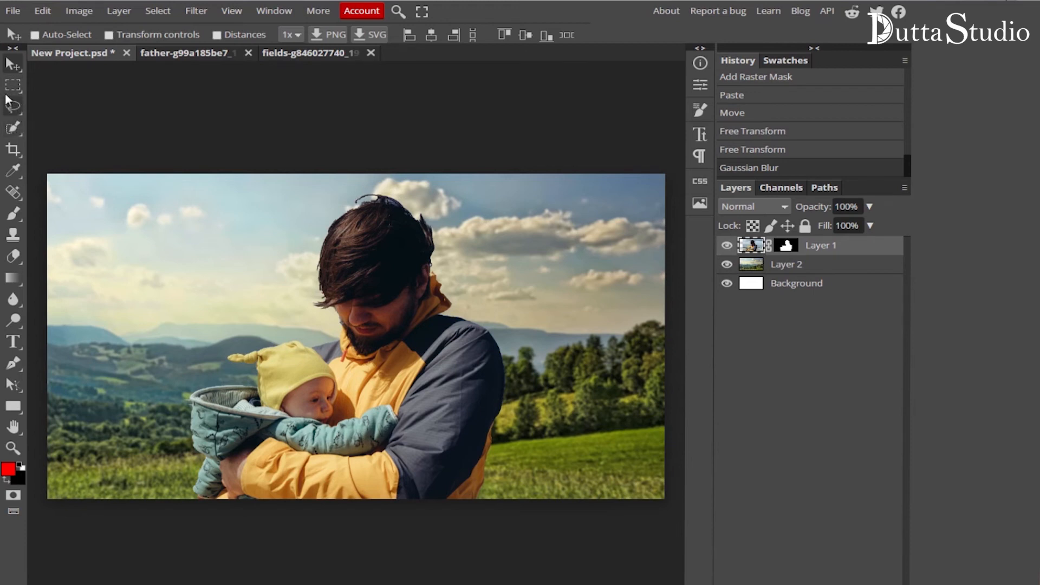
right_click(18, 126)
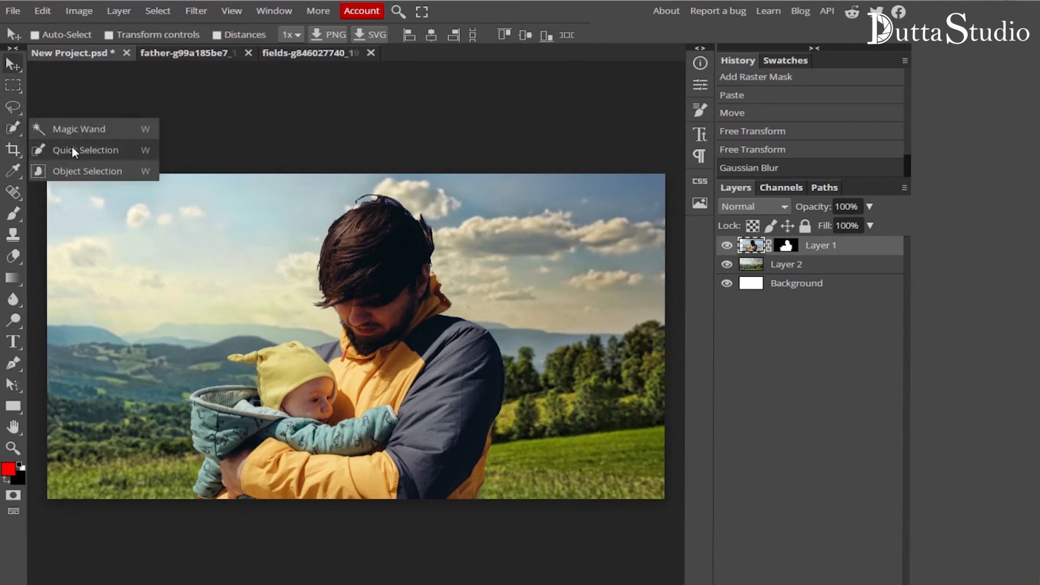
click(72, 147)
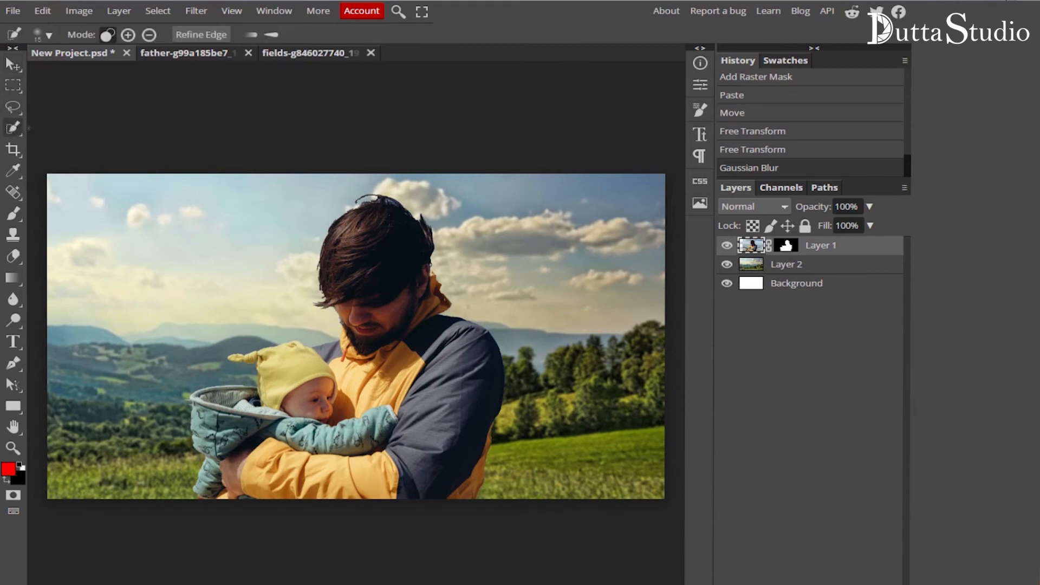
click(194, 37)
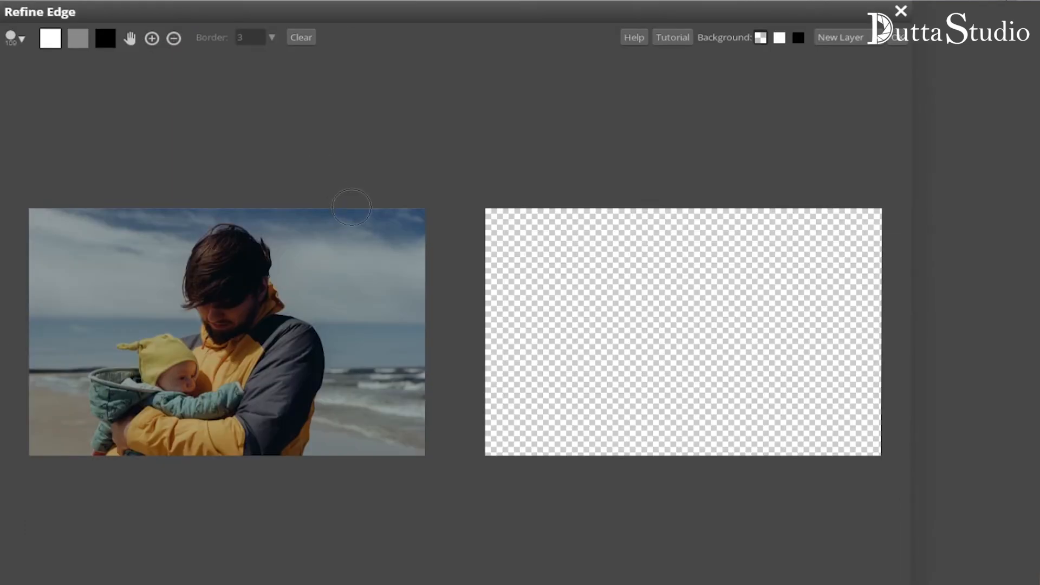